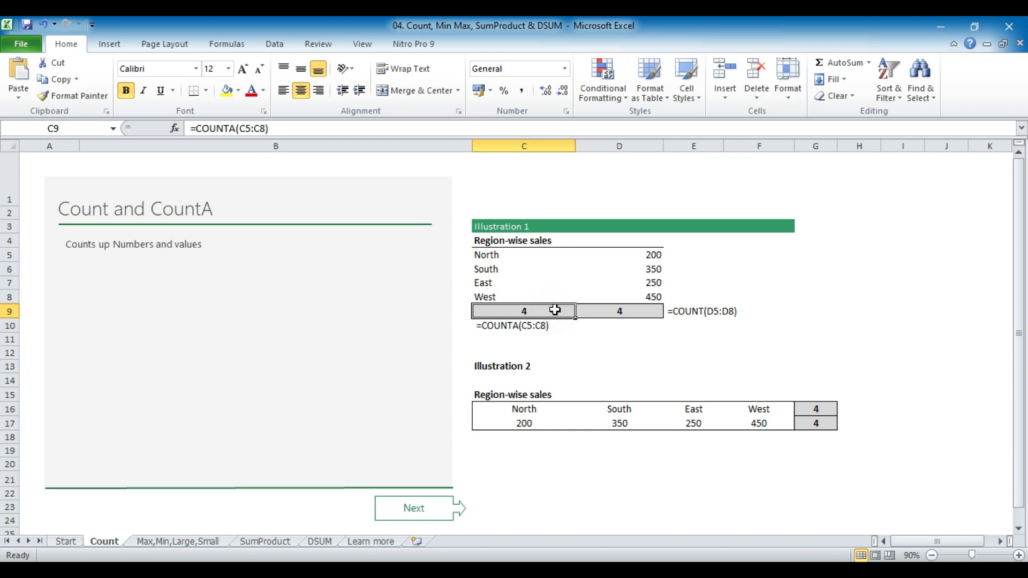
- Enter the formula =COUNTA(C5:C8) in cell C9 to count the region names
{"action": "type", "text": "=cou"}
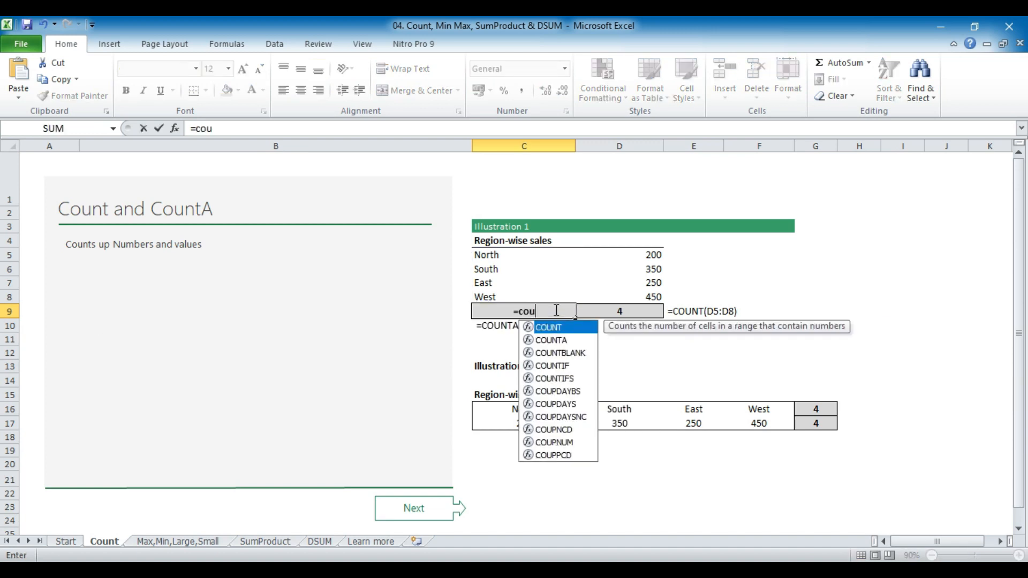
{"action": "type", "text": "nta"}
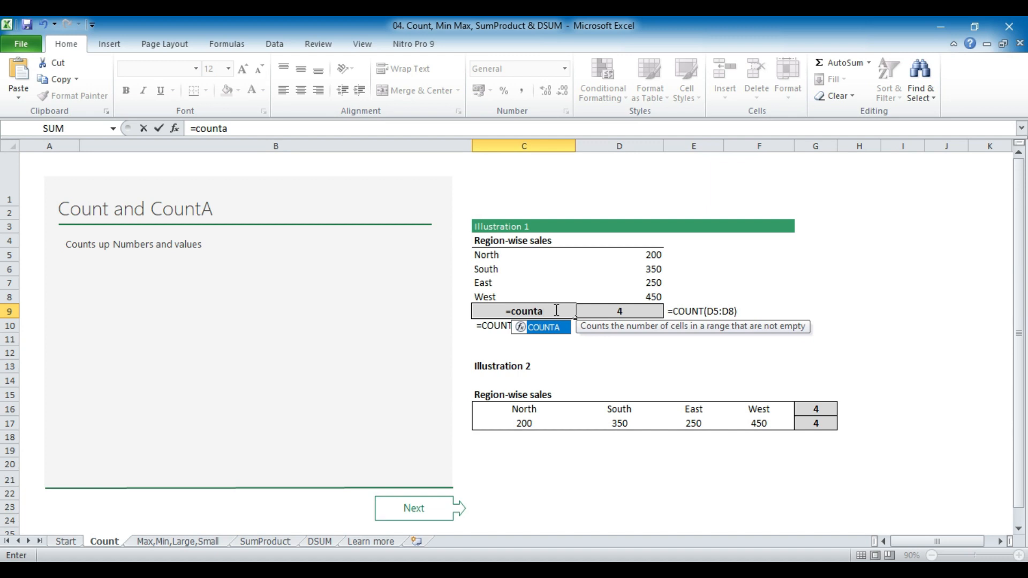
{"action": "type", "text": "("}
{"action": "left_click_drag", "start_coordinate": [498, 252], "coordinate": [497, 295]}
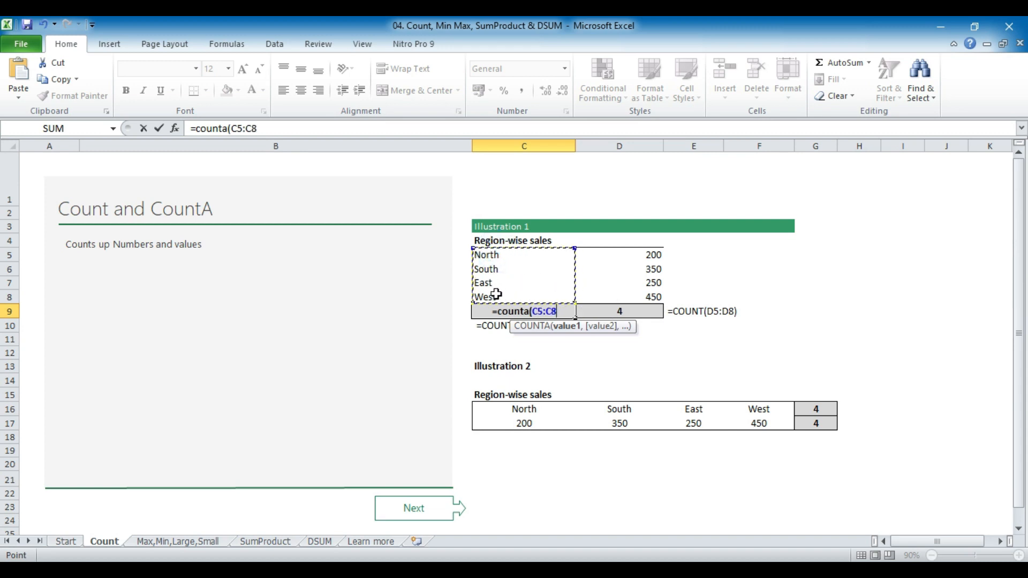
{"action": "type", "text": ")"}
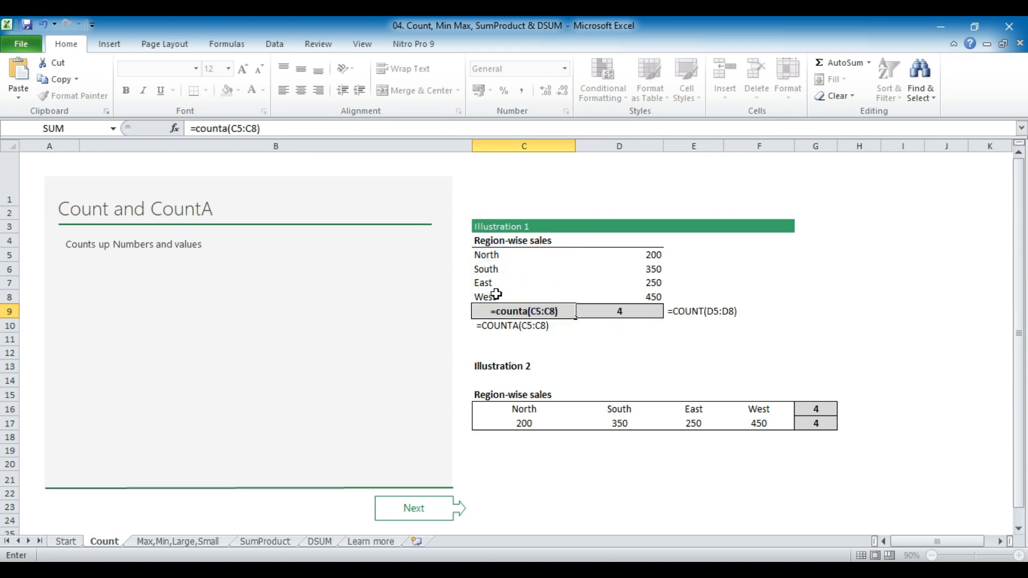
{"action": "key", "text": "Return"}
{"action": "key", "text": "Up"}
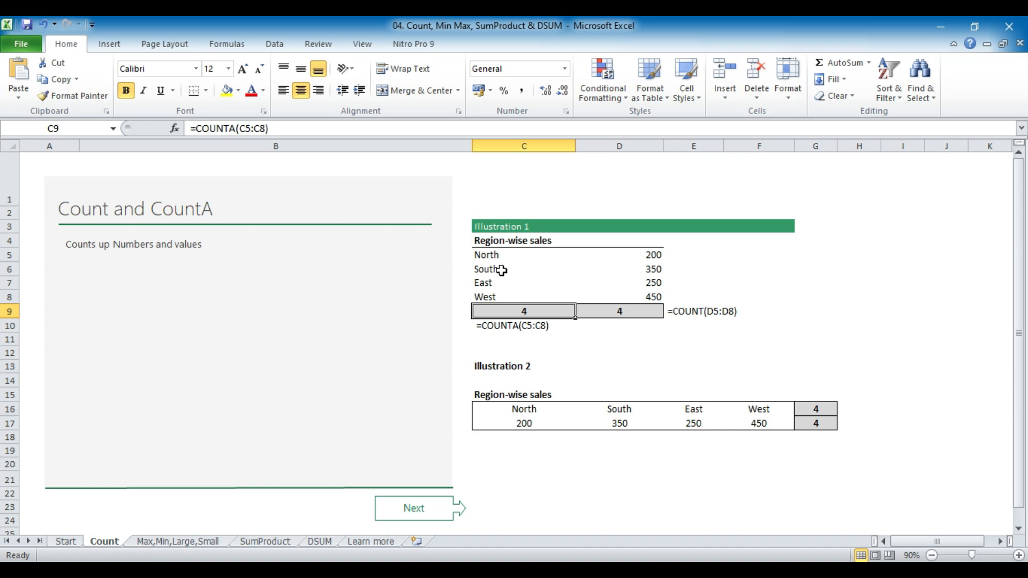
- Clear the South and East labels in C6 and C7 to test the COUNTA formula, and undo both deletions
{"action": "left_click", "coordinate": [500, 270]}
{"action": "key", "text": "Delete"}
{"action": "left_click", "coordinate": [502, 283]}
{"action": "key", "text": "Delete"}
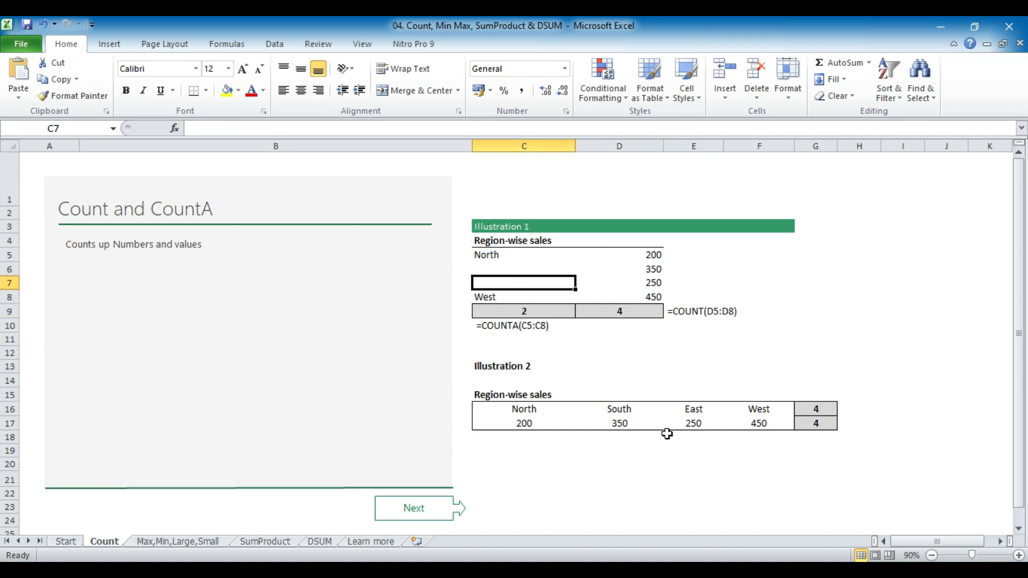
{"action": "key", "text": "ctrl+z"}
{"action": "key", "text": "ctrl+z"}
- Replace the content of cell D9 with the formula =COUNT(D5:D8) to count the sales numbers
{"action": "left_click", "coordinate": [642, 314]}
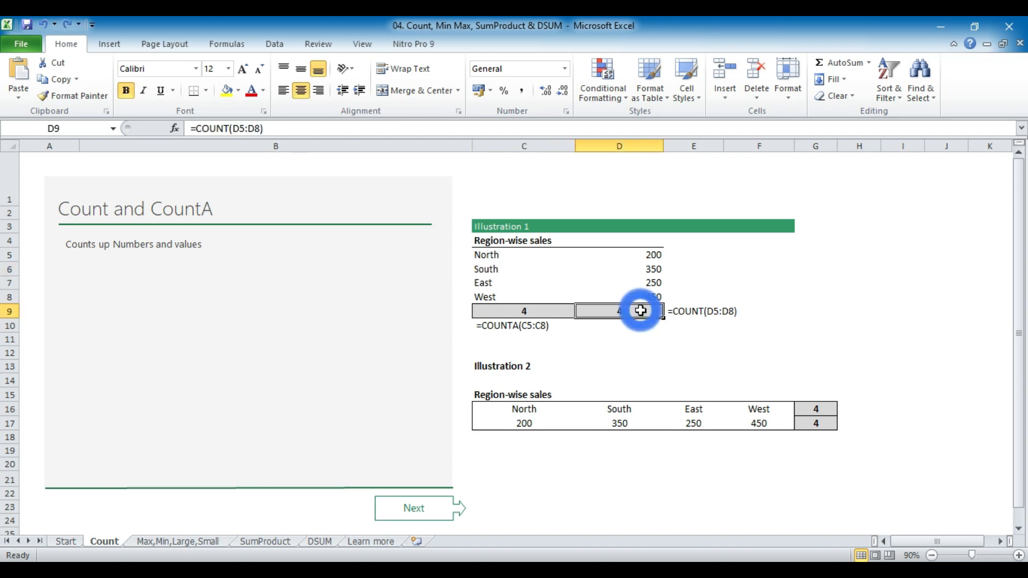
{"action": "key", "text": "Delete"}
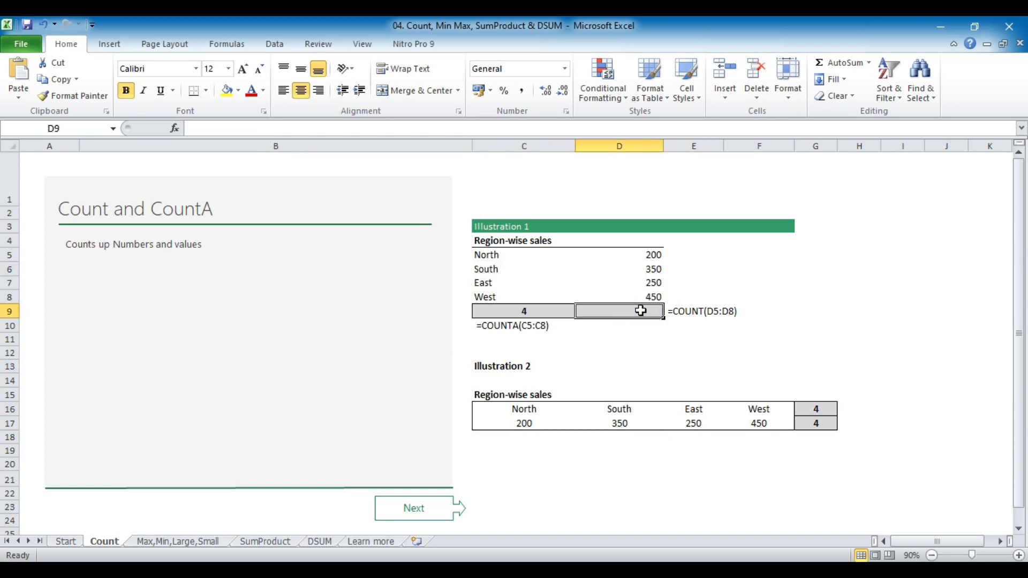
{"action": "type", "text": "=county"}
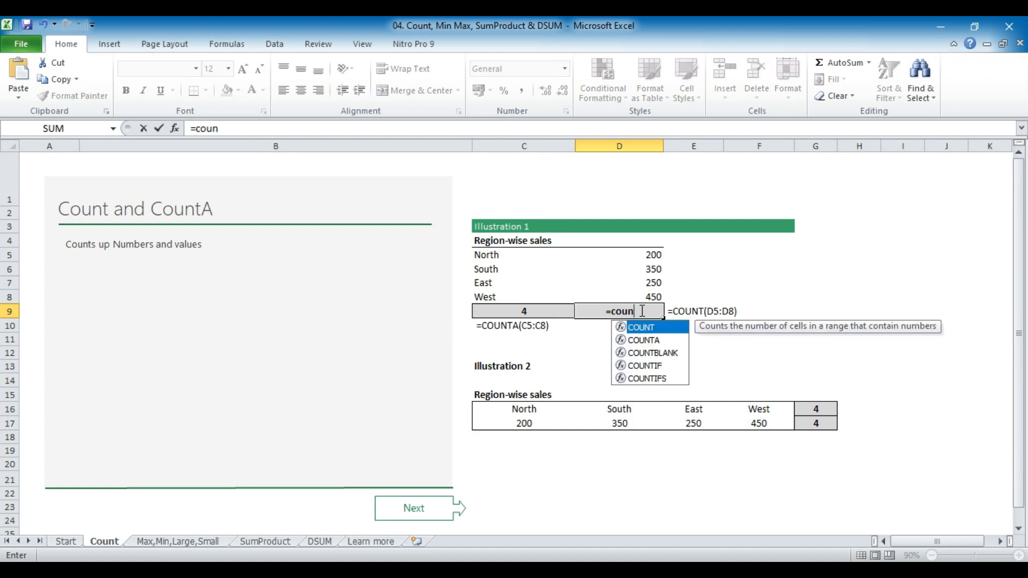
{"action": "key", "text": "BackSpace"}
{"action": "key", "text": "BackSpace"}
{"action": "type", "text": "t("}
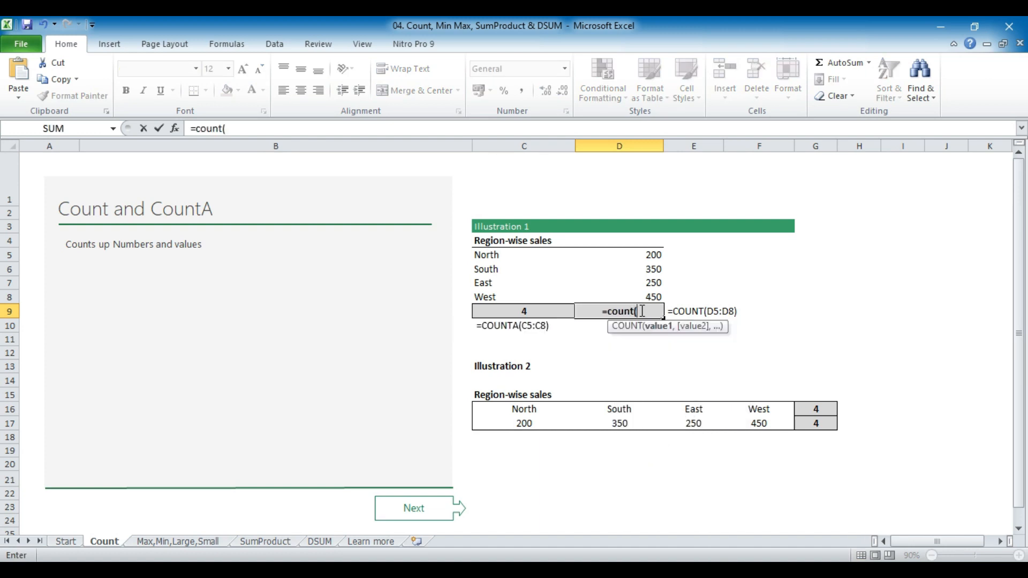
{"action": "left_click_drag", "start_coordinate": [652, 255], "coordinate": [656, 296]}
{"action": "type", "text": ")"}
{"action": "key", "text": "Return"}
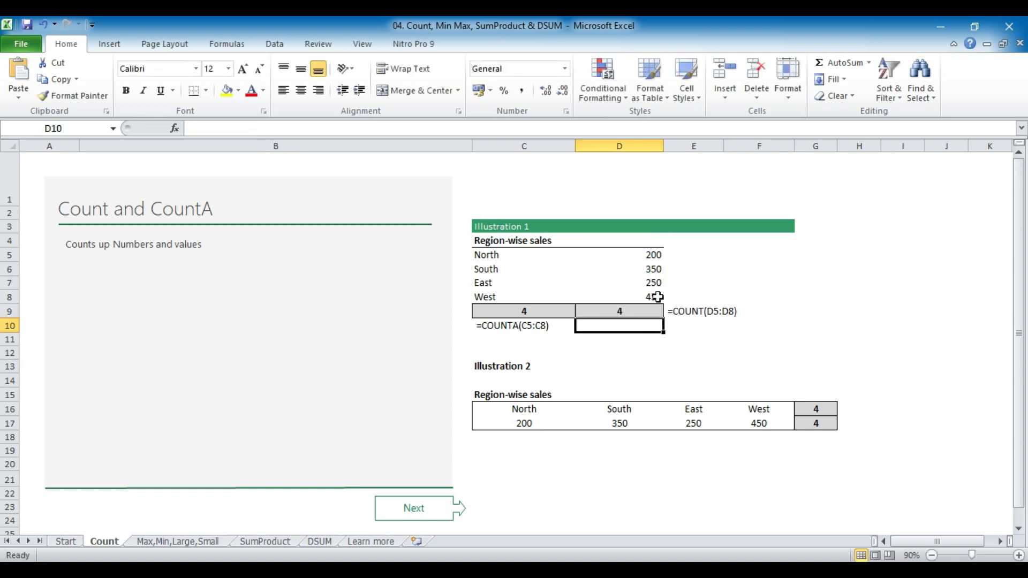
{"action": "key", "text": "Up"}
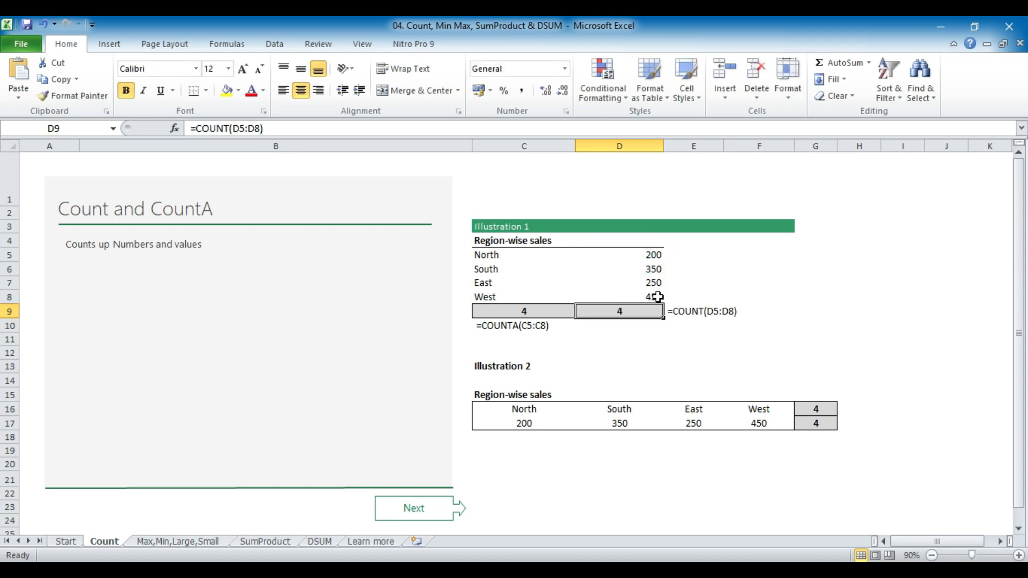
- Inspect the formula in cell G16 that counts the region names of Illustration 2
{"action": "key", "text": "Up"}
{"action": "key", "text": "Up"}
{"action": "key", "text": "Up"}
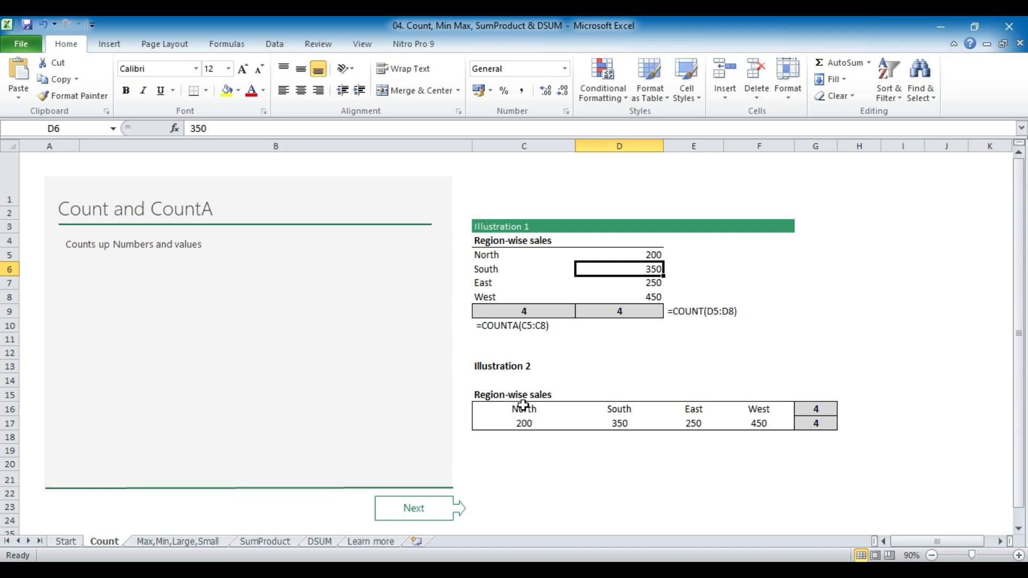
{"action": "left_click", "coordinate": [822, 409]}
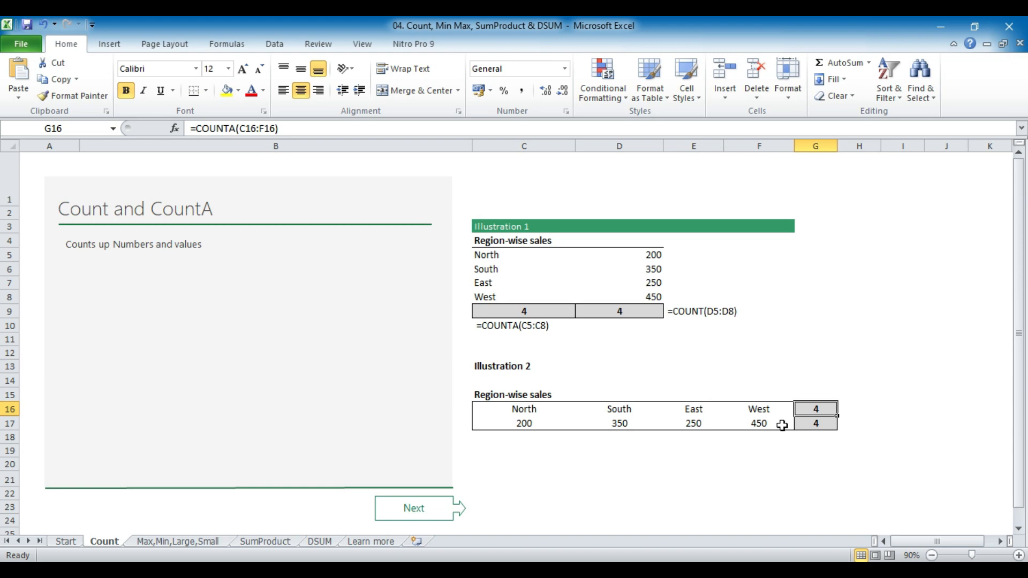
- Go to the Max,Min,Large,Small sheet and clear the formulas in F7, F10, F13, F16 and F19
{"action": "left_click", "coordinate": [415, 506]}
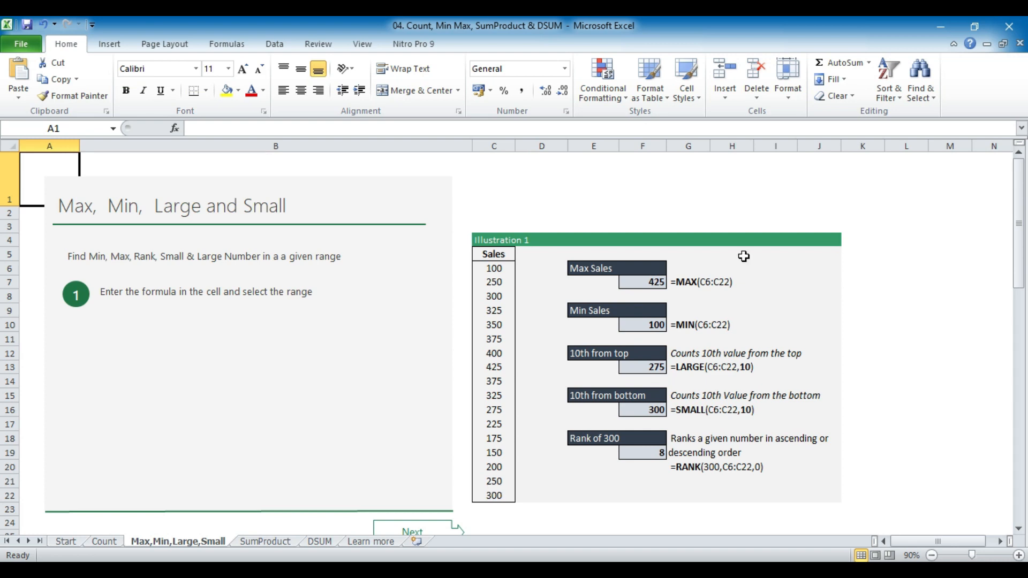
{"action": "left_click", "coordinate": [656, 283]}
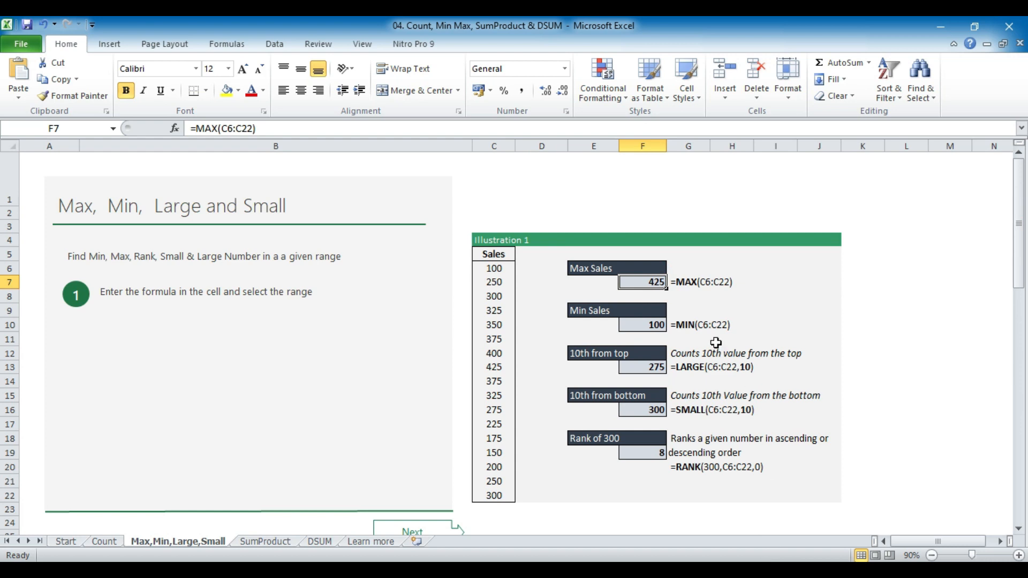
{"action": "key", "text": "Delete"}
{"action": "left_click", "coordinate": [657, 325]}
{"action": "key", "text": "Delete"}
{"action": "left_click", "coordinate": [653, 368]}
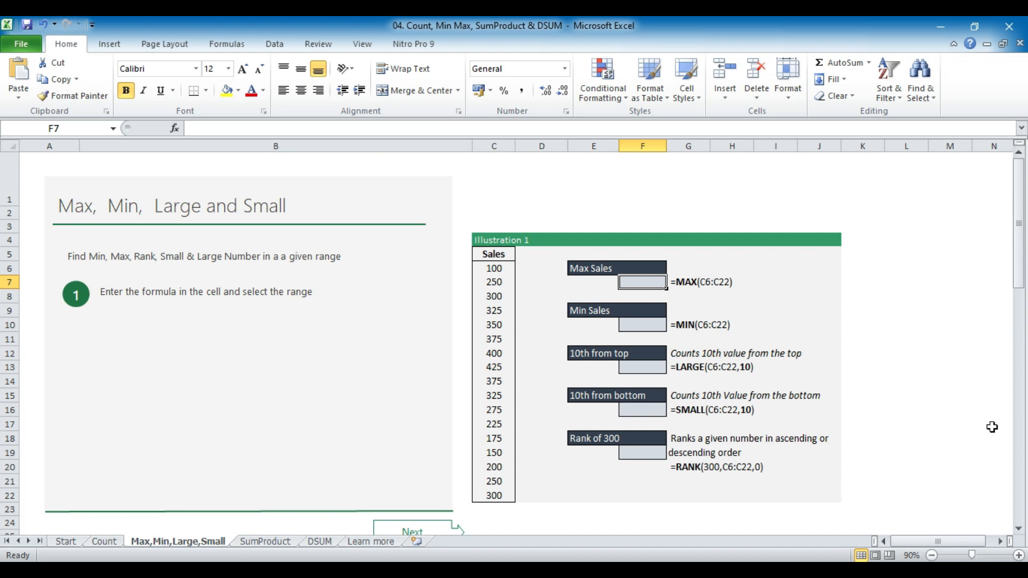
- Enter the formula =MAX(C6:C22) in cell F7 under Max Sales
{"action": "type", "text": "=max("}
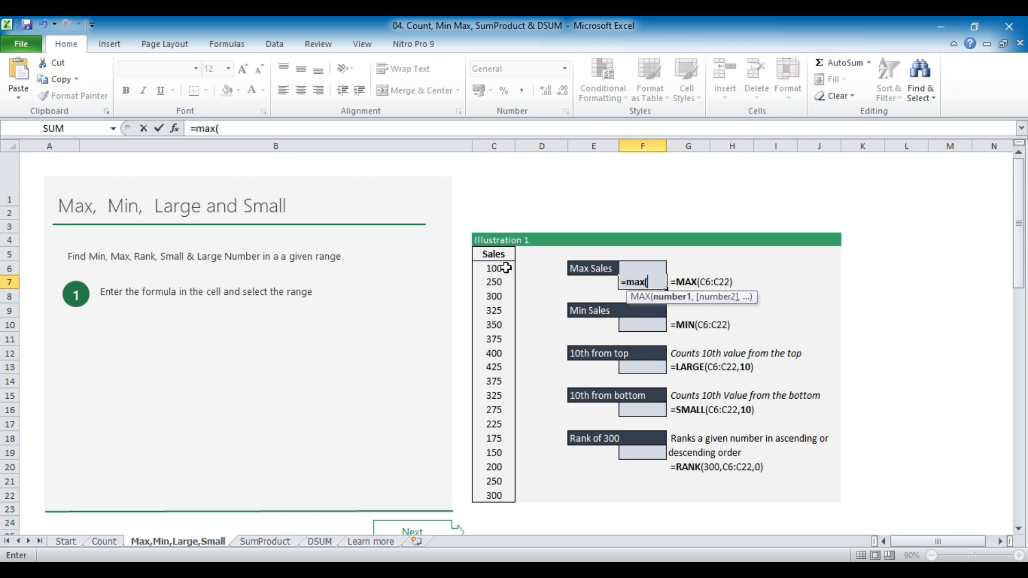
{"action": "left_click_drag", "start_coordinate": [494, 268], "coordinate": [482, 496]}
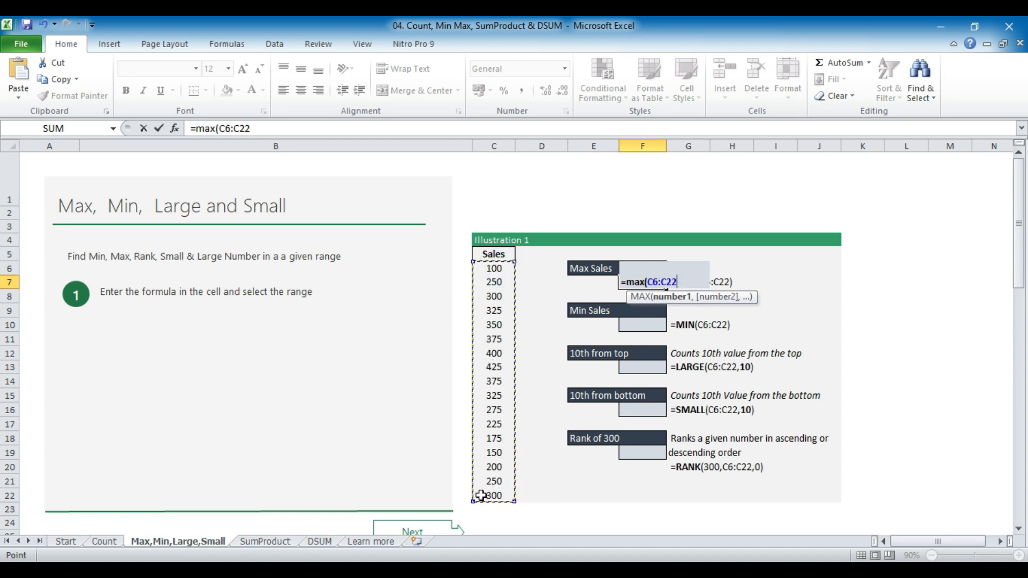
{"action": "type", "text": ")"}
{"action": "key", "text": "Return"}
{"action": "key", "text": "Up"}
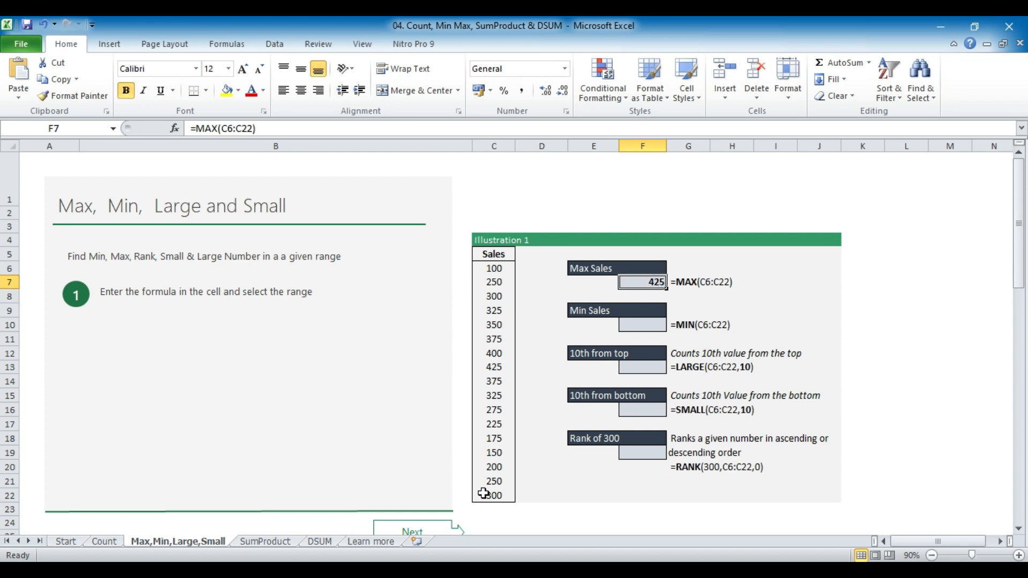
- Enter the formula =MIN(C6:C22) in cell F10 under Min Sales
{"action": "key", "text": "Down"}
{"action": "key", "text": "Down"}
{"action": "key", "text": "Down"}
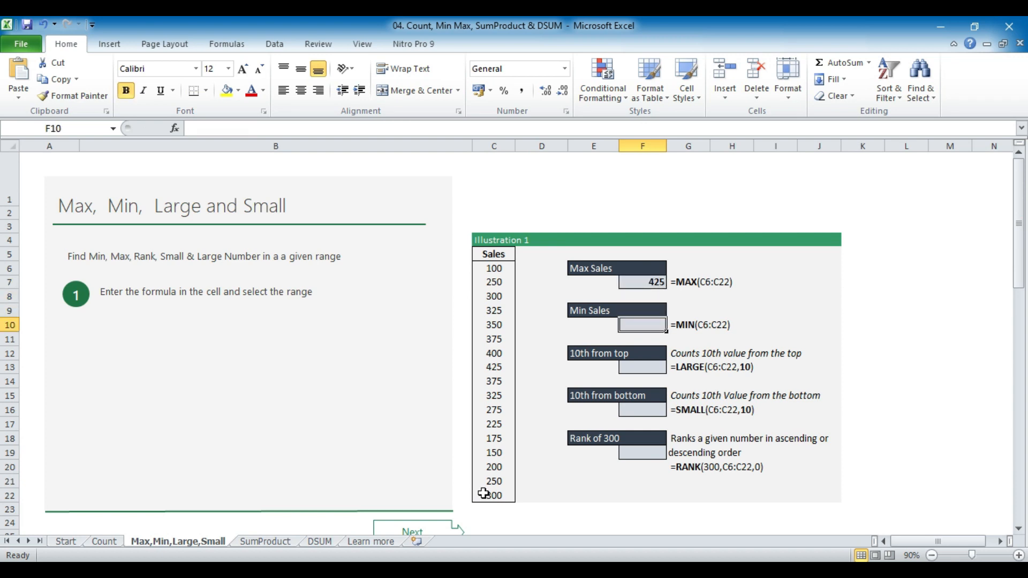
{"action": "type", "text": "=min("}
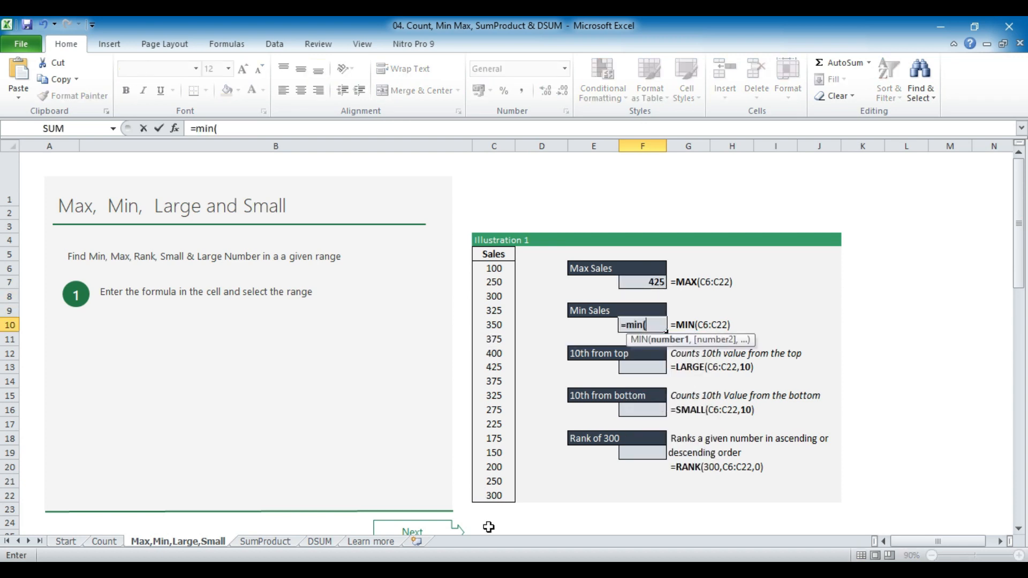
{"action": "left_click_drag", "start_coordinate": [497, 268], "coordinate": [493, 496]}
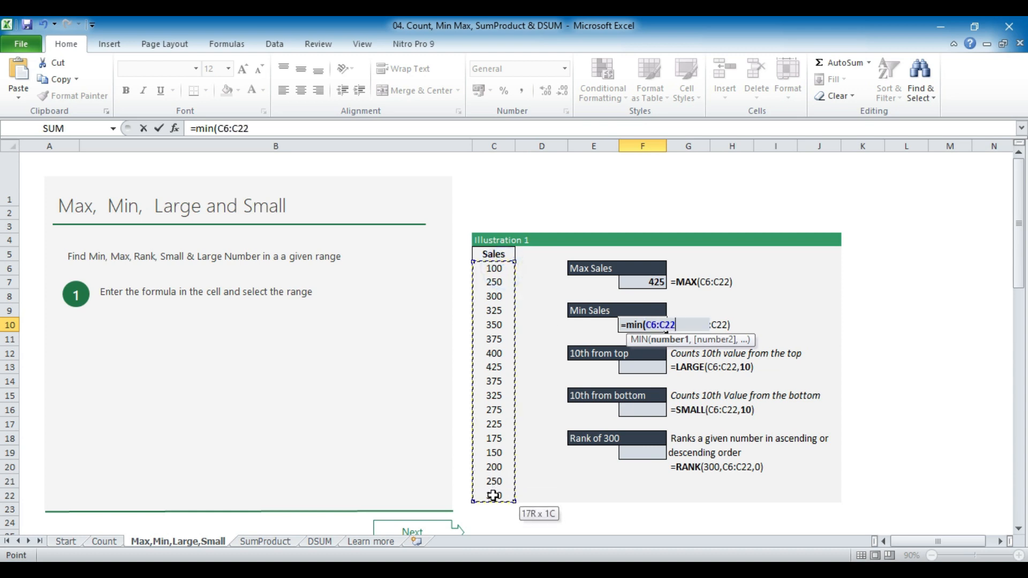
{"action": "key", "text": "Return"}
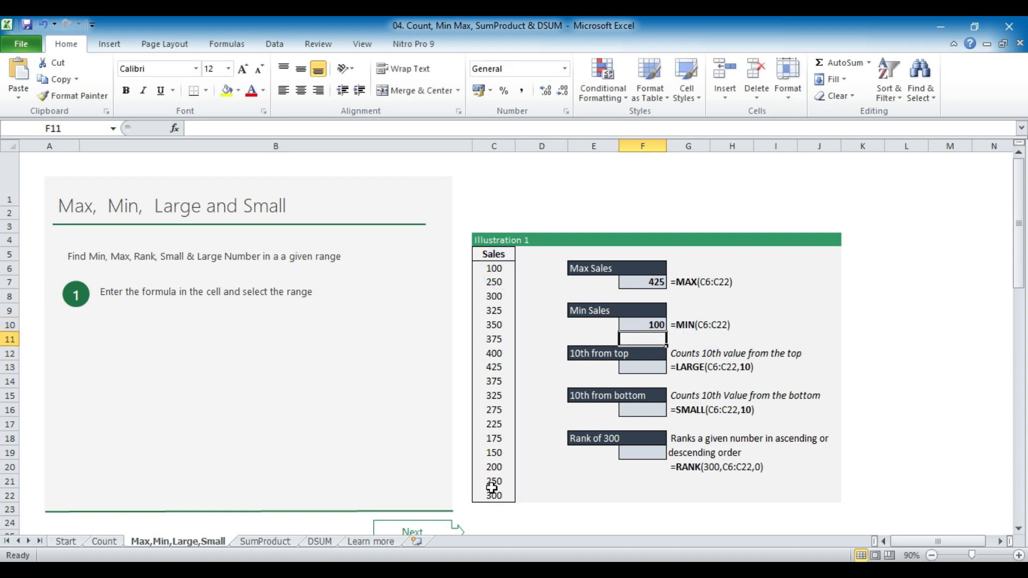
- Enter the formula =LARGE(C6:C22,10) in cell F13 to return the 10th value from the top
{"action": "key", "text": "Down"}
{"action": "key", "text": "Down"}
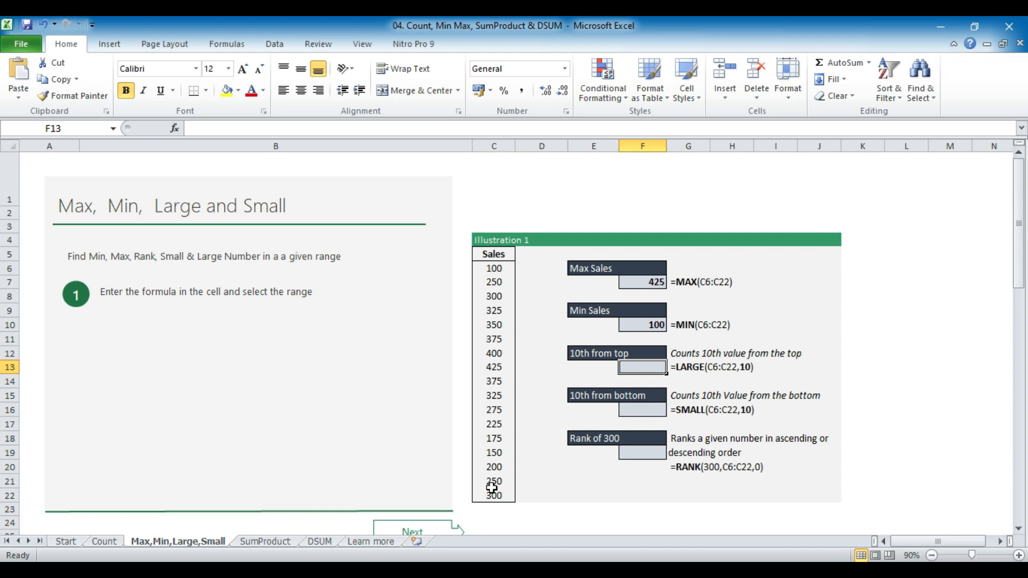
{"action": "type", "text": "="}
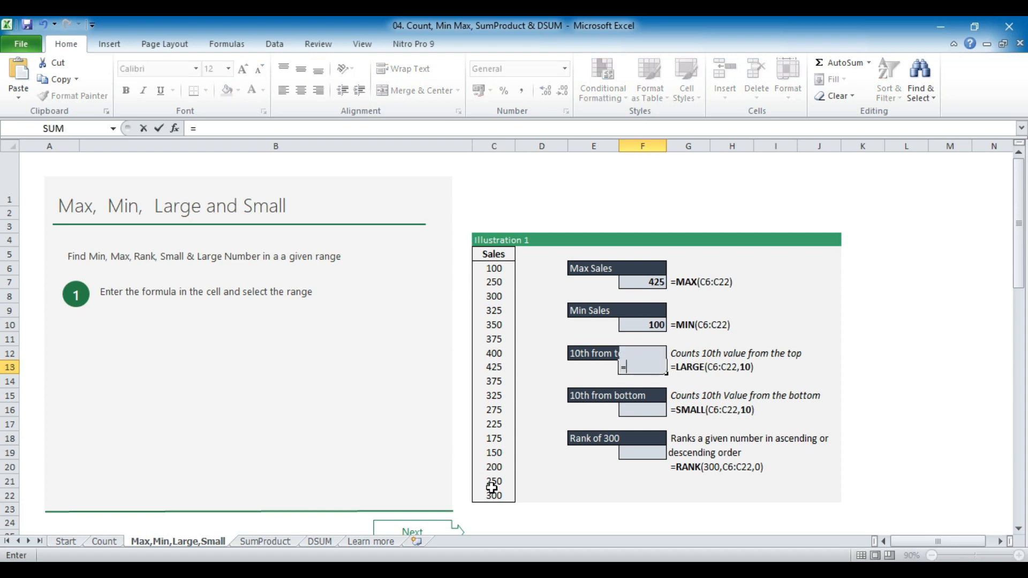
{"action": "type", "text": "large"}
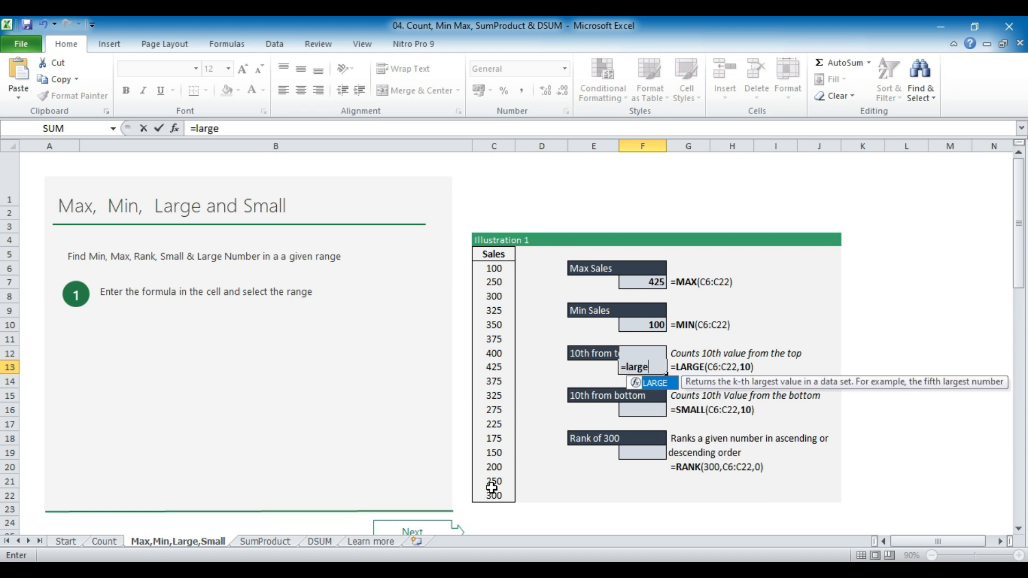
{"action": "type", "text": "("}
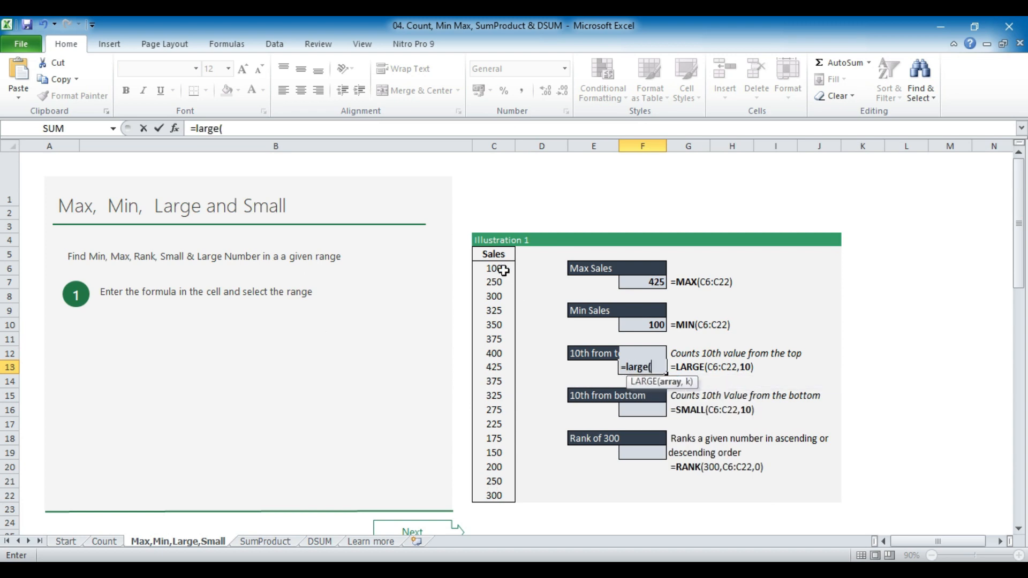
{"action": "left_click_drag", "start_coordinate": [495, 268], "coordinate": [482, 493]}
{"action": "type", "text": ",10)"}
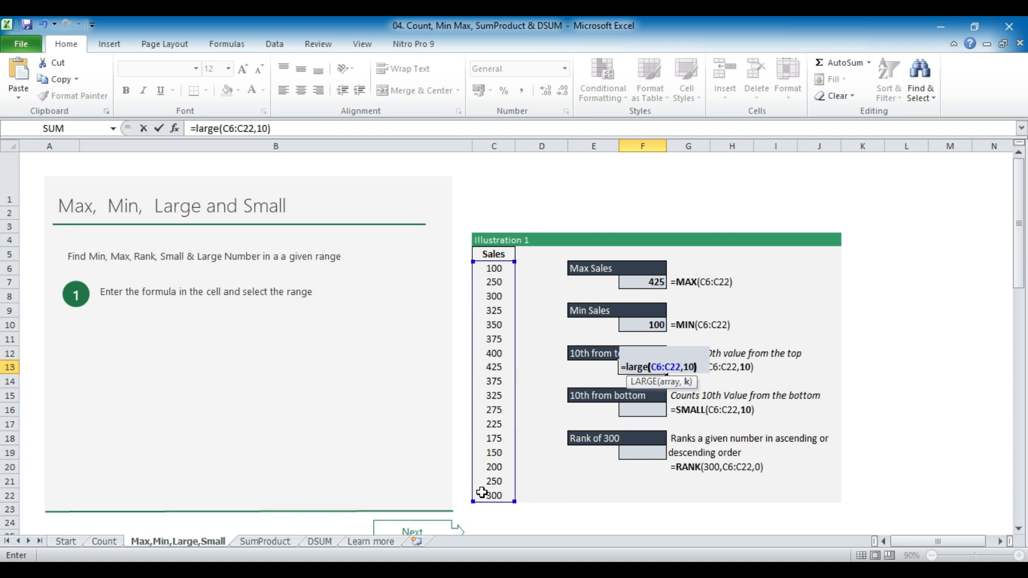
{"action": "key", "text": "ctrl+Return"}
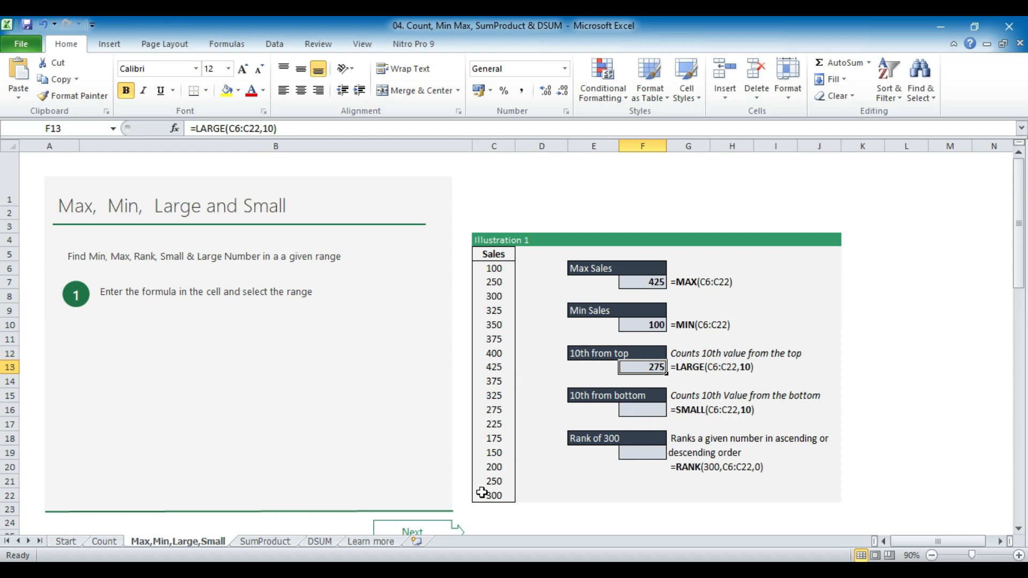
- Enter the formula =SMALL(C6:C22,10) in cell F16 to return the 10th value from the bottom
{"action": "left_click", "coordinate": [645, 409]}
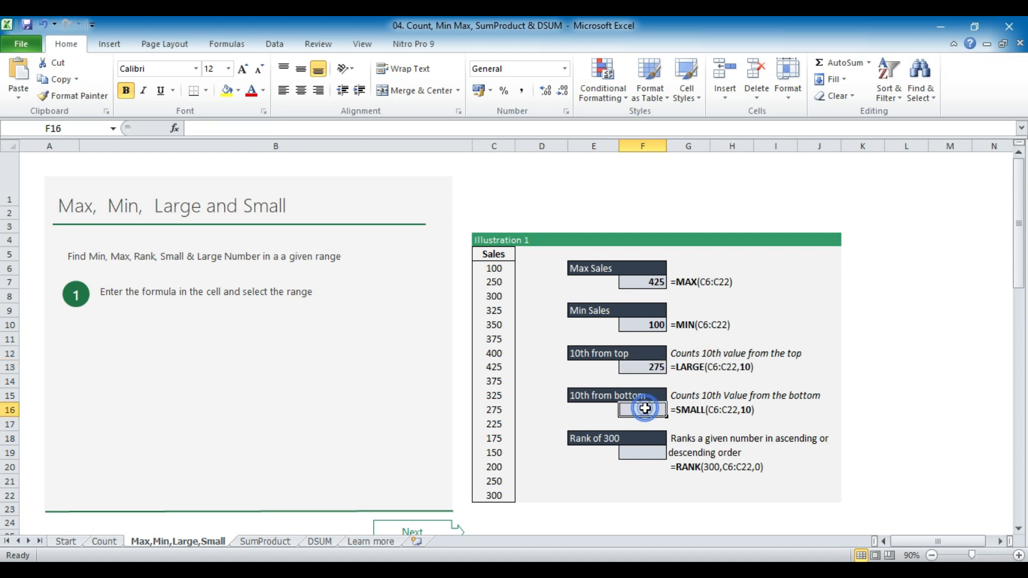
{"action": "type", "text": "=small"}
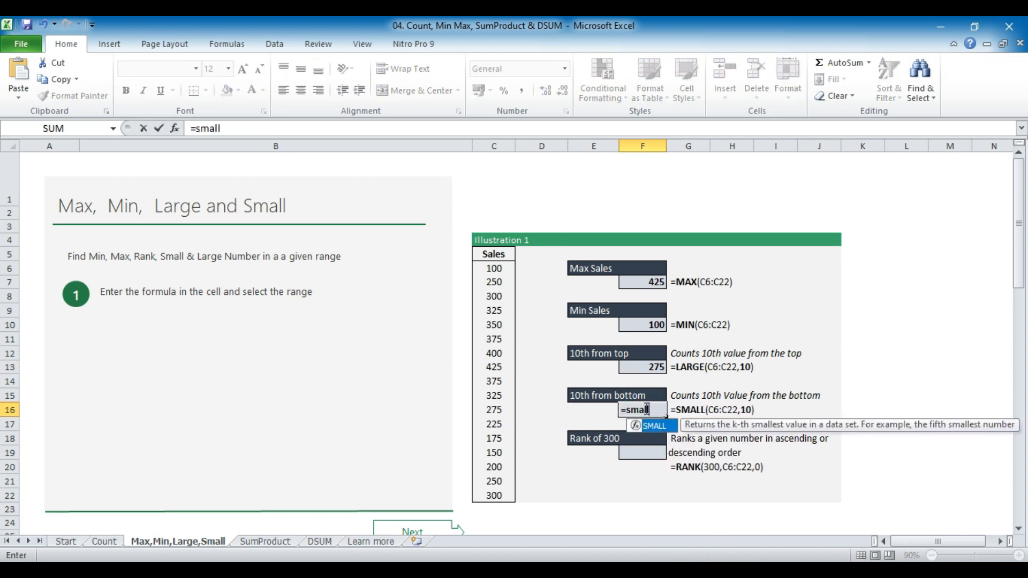
{"action": "type", "text": "("}
{"action": "left_click_drag", "start_coordinate": [493, 268], "coordinate": [499, 506]}
{"action": "type", "text": ",10)"}
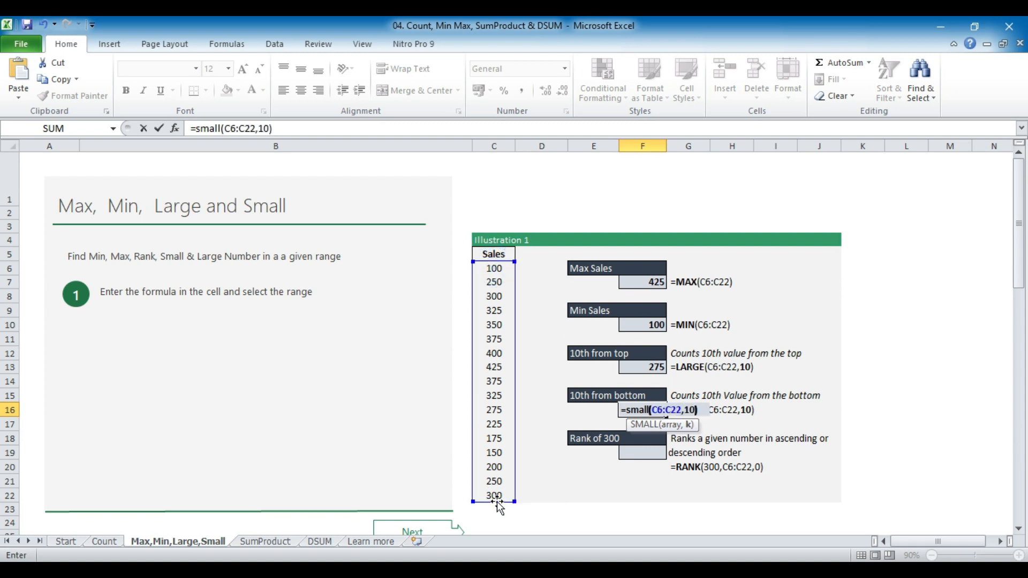
{"action": "key", "text": "Return"}
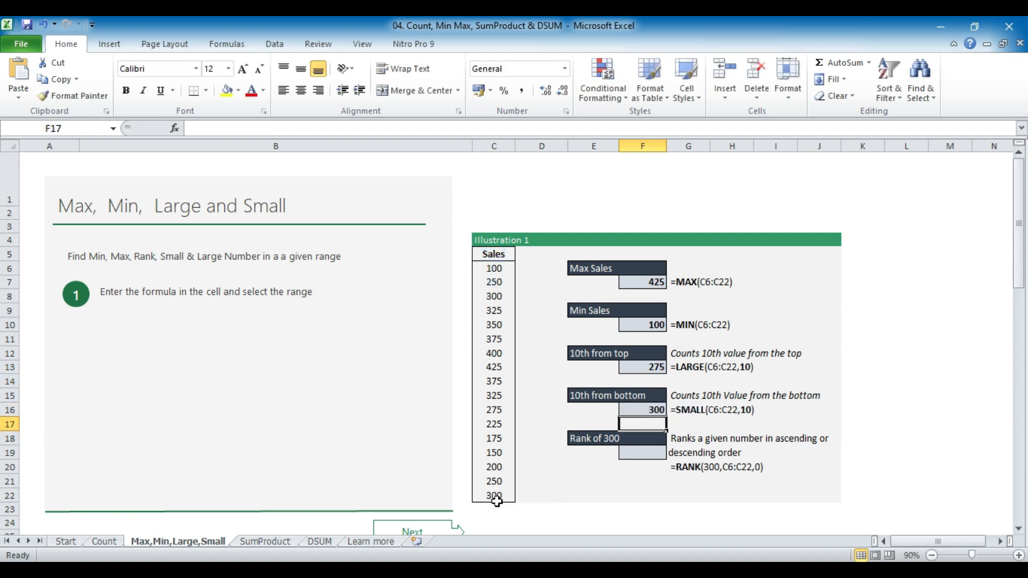
- Enter the formula =RANK(300,C6:C22,0) in cell F19 to rank 300 in descending order
{"action": "left_click", "coordinate": [635, 457]}
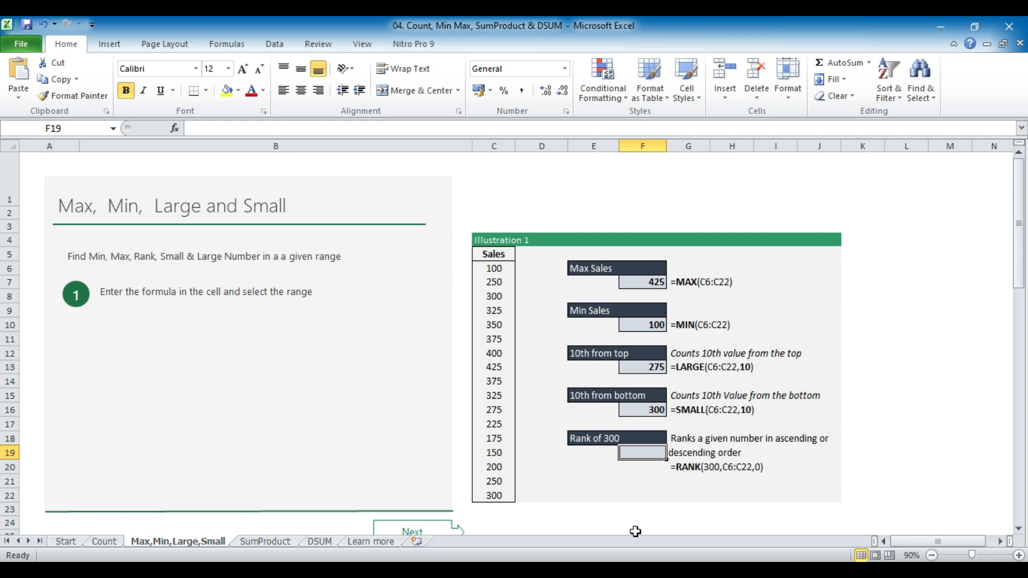
{"action": "type", "text": "=rank"}
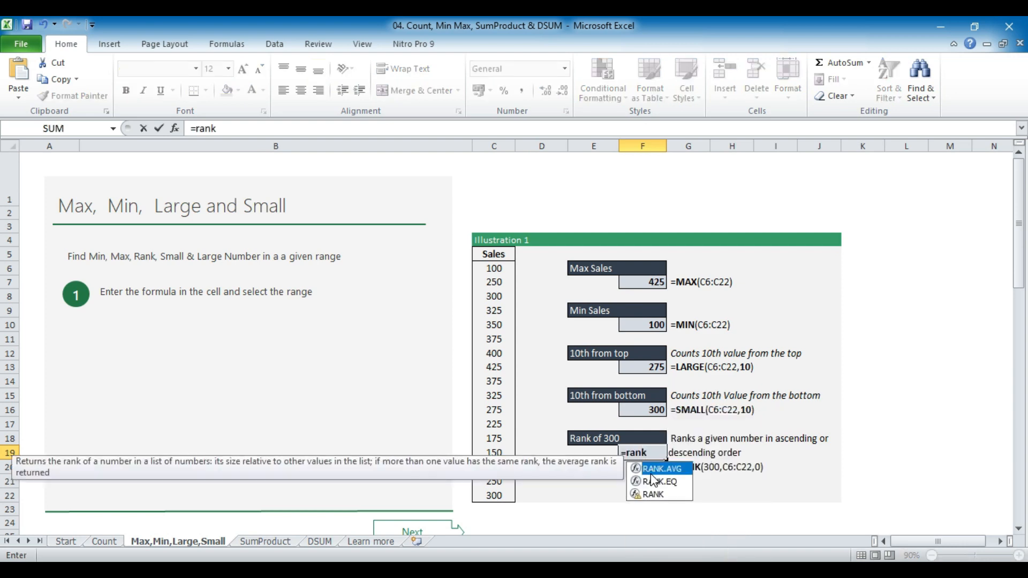
{"action": "type", "text": "("}
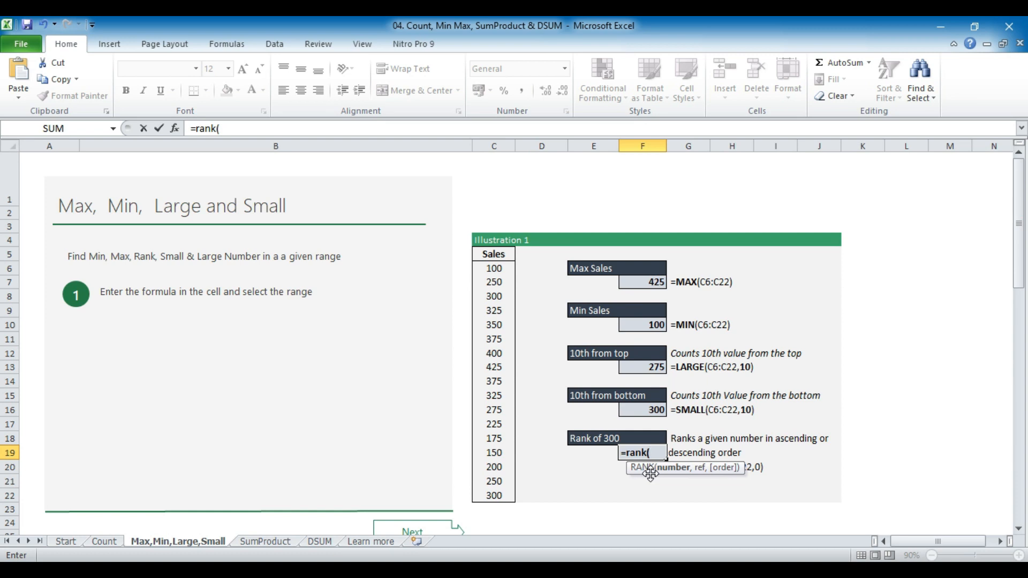
{"action": "type", "text": "300,"}
{"action": "left_click_drag", "start_coordinate": [494, 266], "coordinate": [495, 498]}
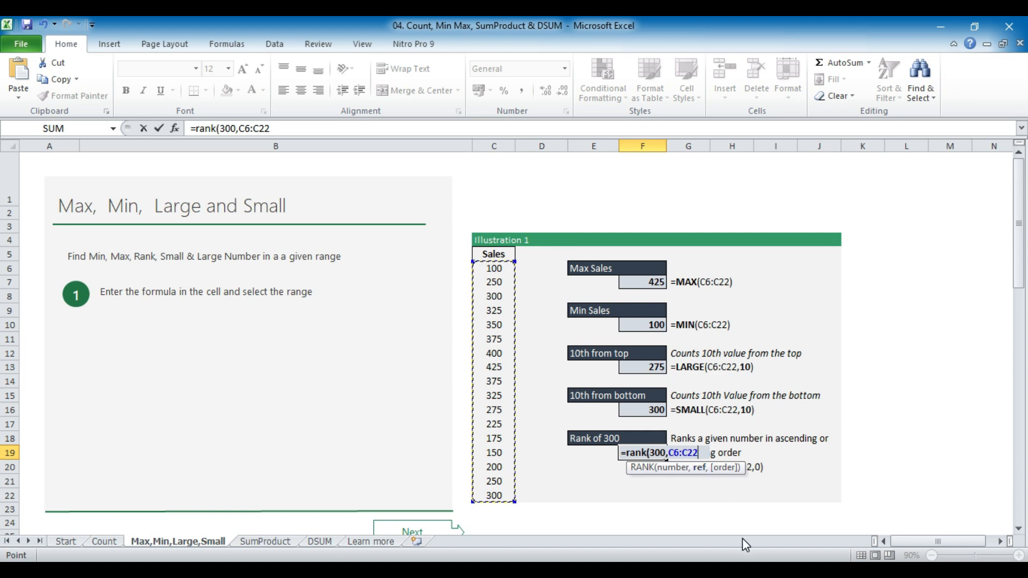
{"action": "type", "text": ","}
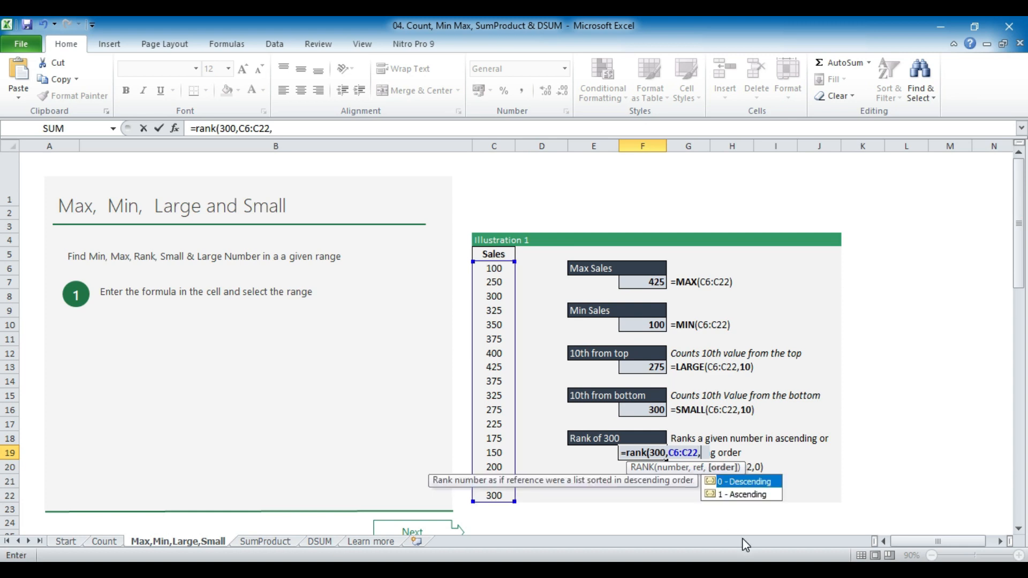
{"action": "left_click", "coordinate": [739, 483]}
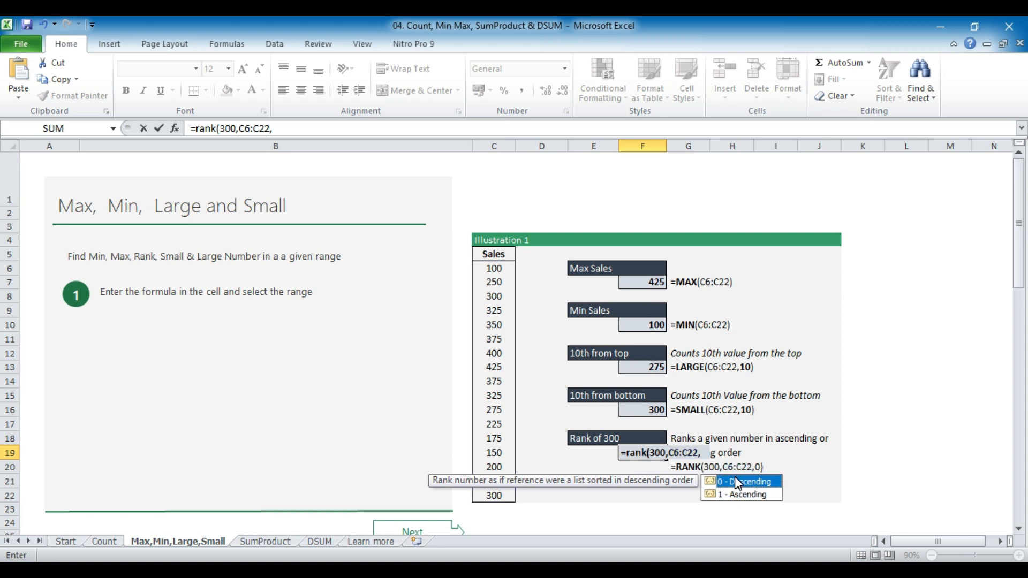
{"action": "double_click", "coordinate": [738, 483]}
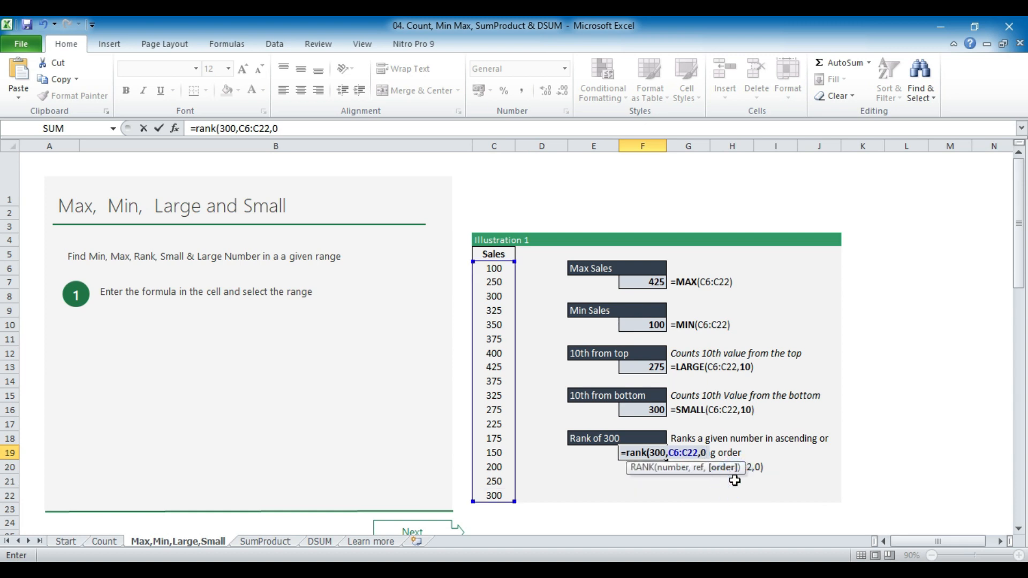
{"action": "type", "text": ")"}
{"action": "key", "text": "Return"}
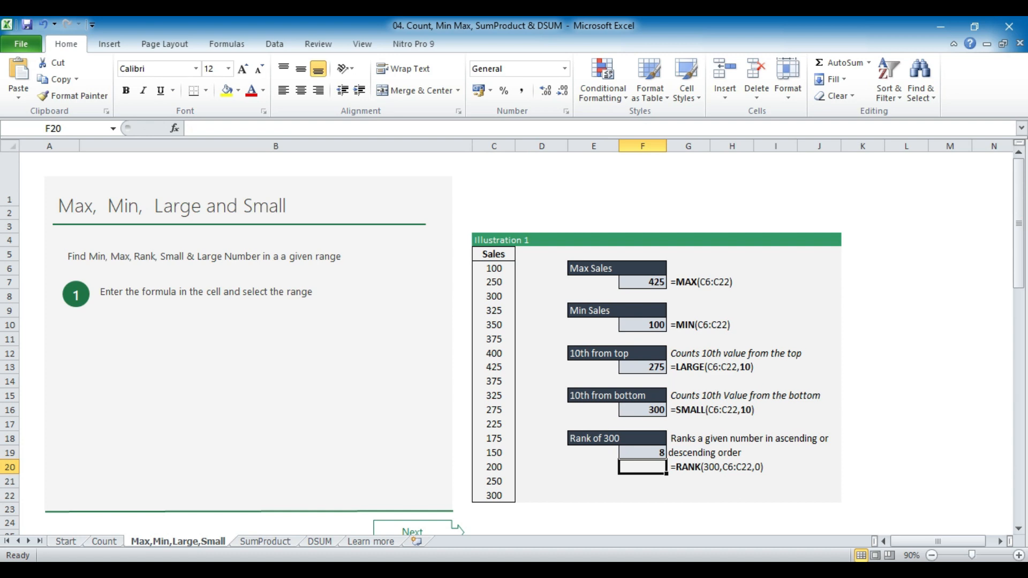
{"action": "key", "text": "Up"}
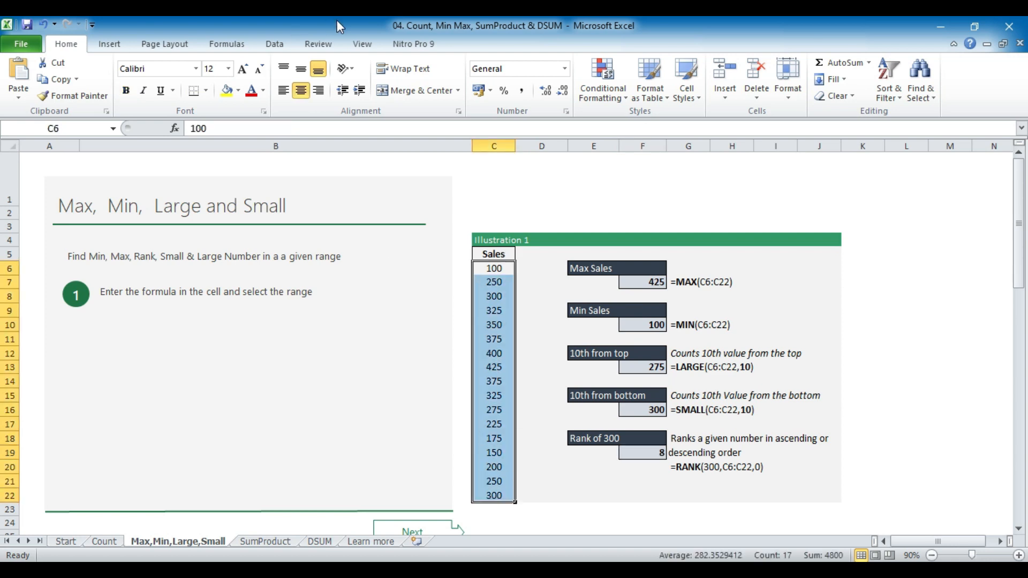
- Sort the Sales values in C6:C22 from largest to smallest and fill the first 300, cell C13, with yellow
{"action": "left_click", "coordinate": [276, 44]}
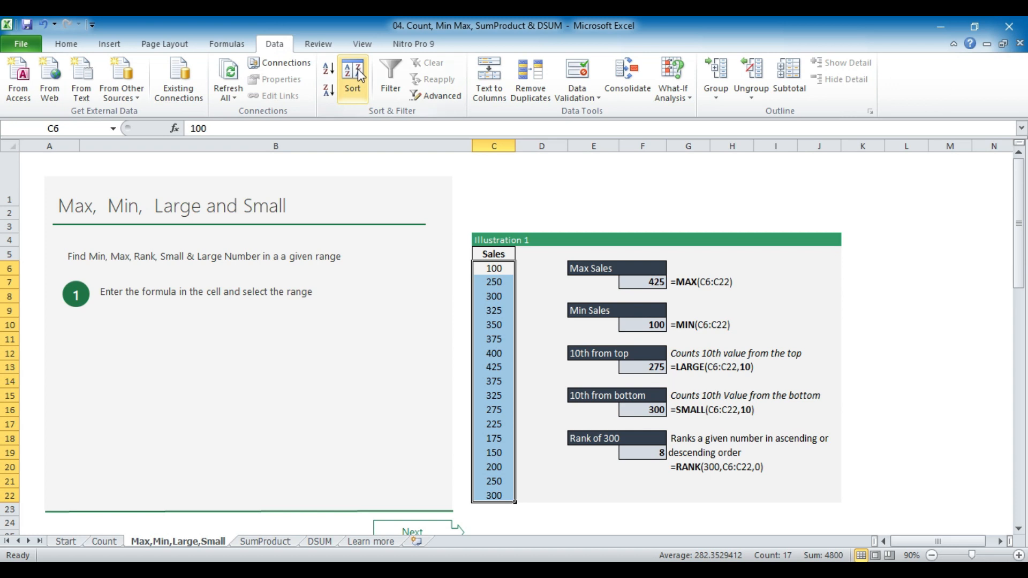
{"action": "left_click", "coordinate": [330, 91]}
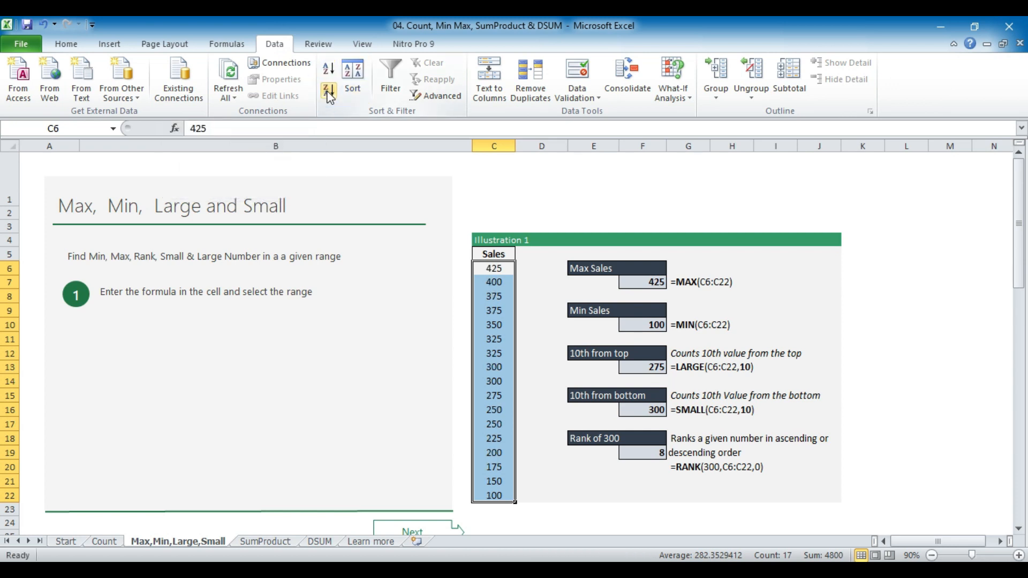
{"action": "left_click_drag", "start_coordinate": [510, 270], "coordinate": [497, 367]}
{"action": "left_click", "coordinate": [497, 367]}
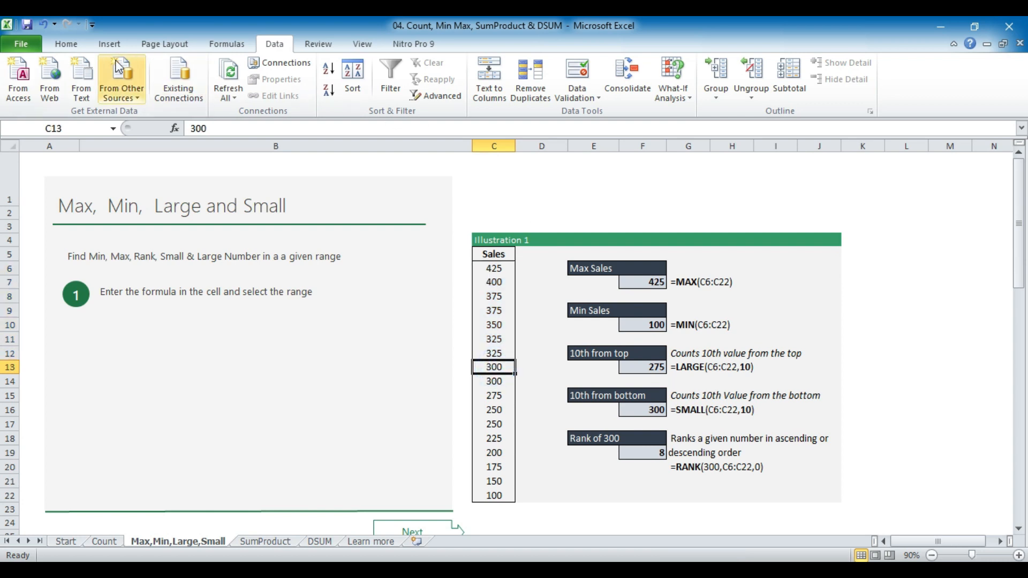
{"action": "left_click", "coordinate": [63, 44]}
{"action": "left_click", "coordinate": [227, 90]}
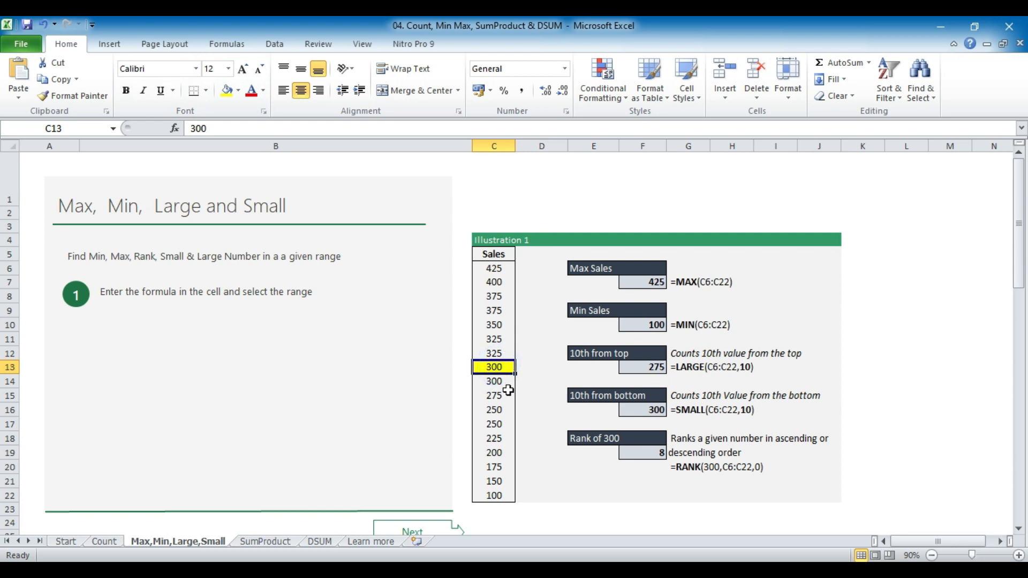
- Go to the SumProduct sheet and look over the Names, Months and Sales columns of the table
{"action": "left_click", "coordinate": [411, 529]}
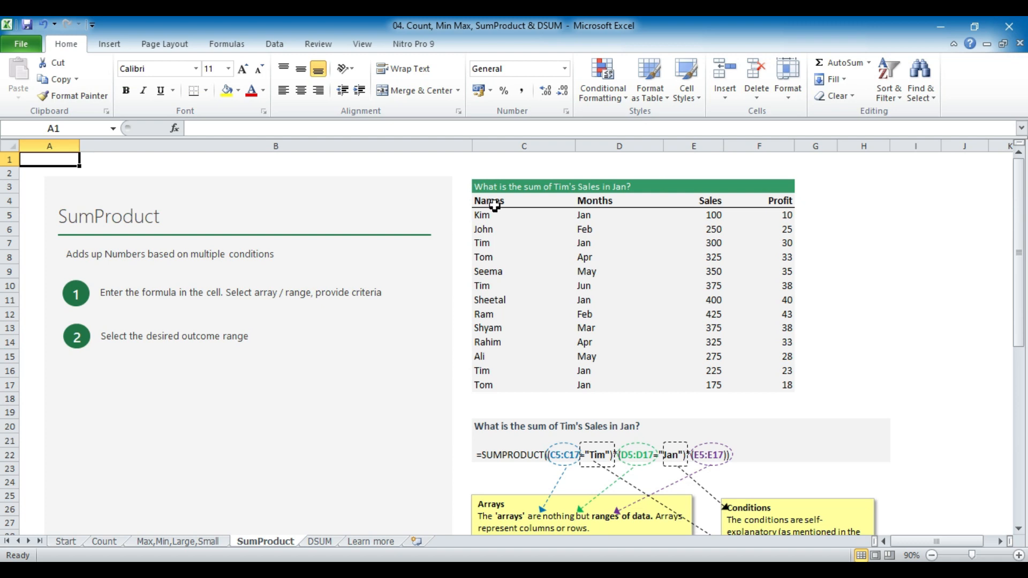
{"action": "left_click_drag", "start_coordinate": [492, 199], "coordinate": [503, 382]}
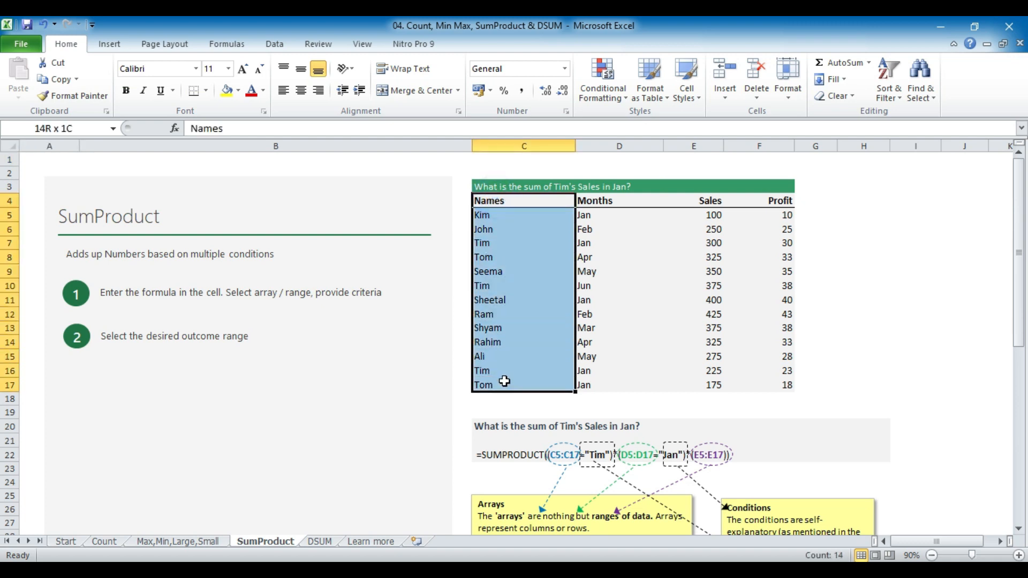
{"action": "left_click_drag", "start_coordinate": [617, 202], "coordinate": [619, 387]}
{"action": "left_click_drag", "start_coordinate": [726, 201], "coordinate": [716, 381]}
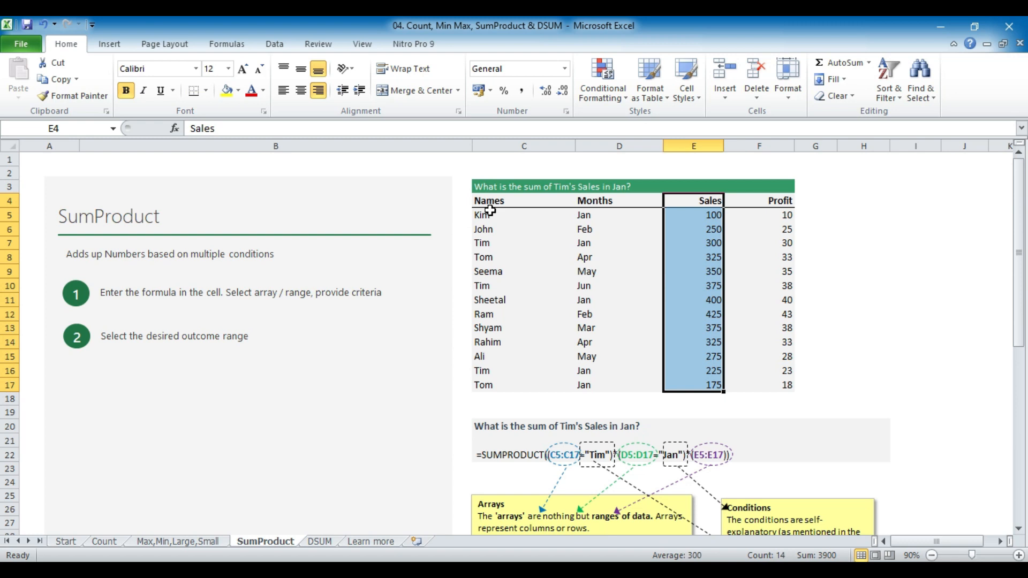
{"action": "left_click_drag", "start_coordinate": [489, 214], "coordinate": [489, 383]}
{"action": "left_click_drag", "start_coordinate": [606, 214], "coordinate": [605, 391]}
{"action": "left_click_drag", "start_coordinate": [713, 214], "coordinate": [711, 385]}
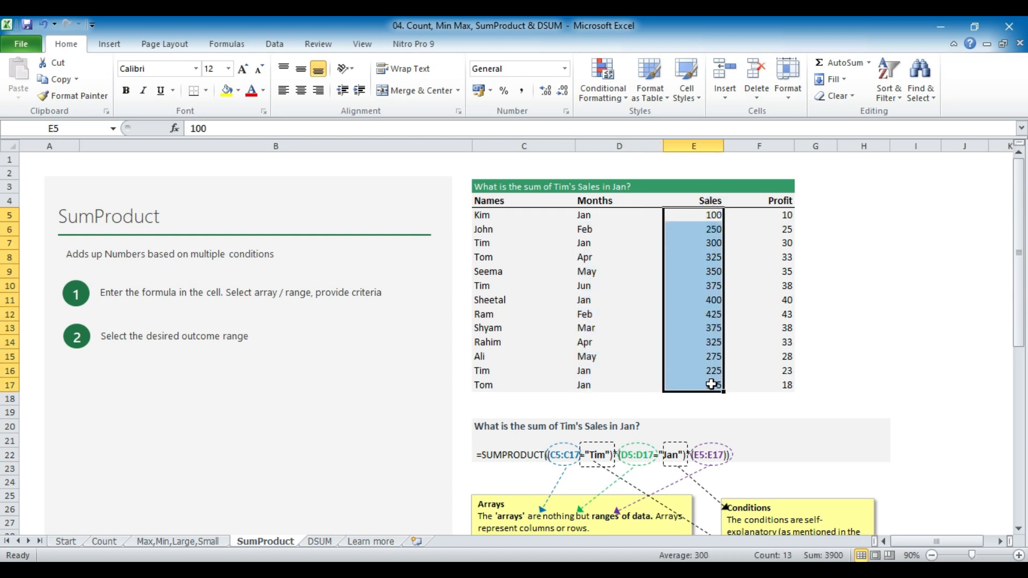
- Begin a SUMPRODUCT formula in cell C21 with a condition matching the names in C5:C17 to the person named in the question
{"action": "left_click", "coordinate": [477, 441]}
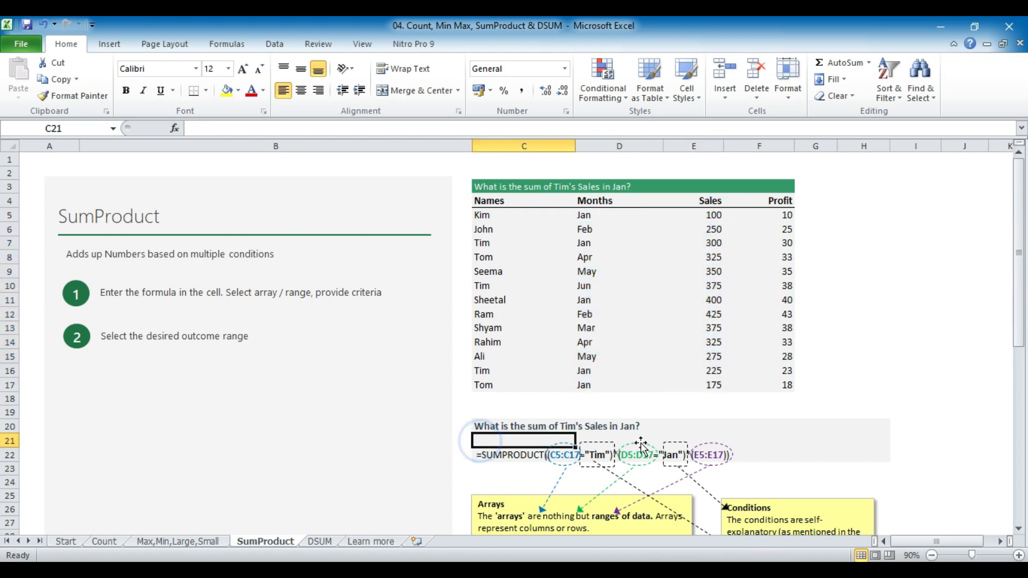
{"action": "type", "text": "="}
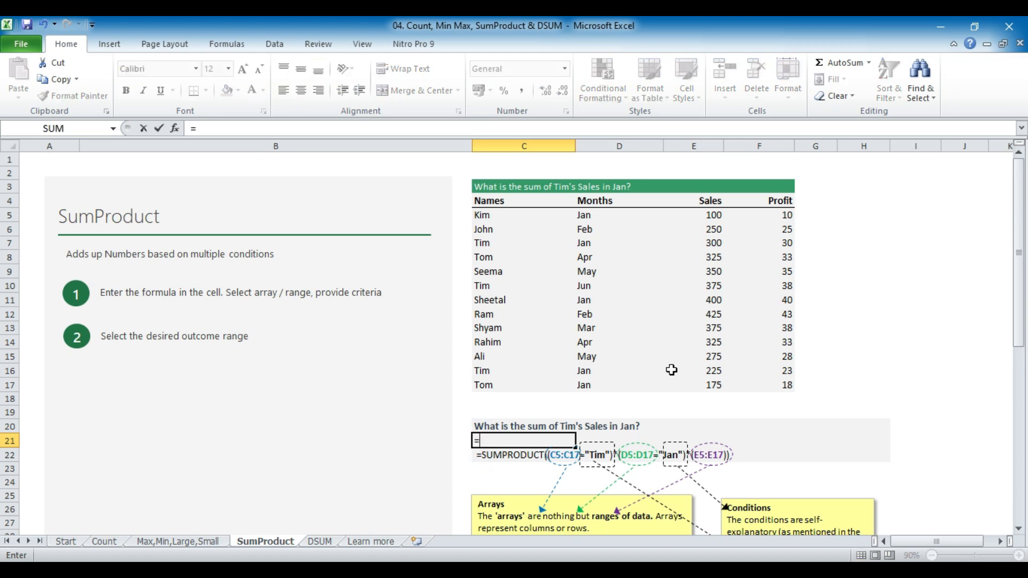
{"action": "type", "text": "sumproduct"}
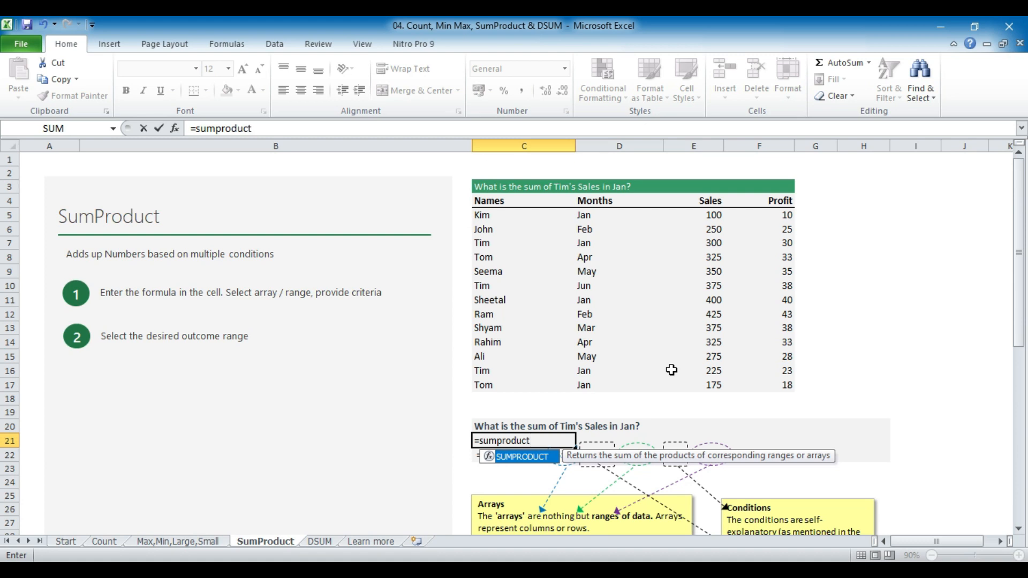
{"action": "type", "text": "("}
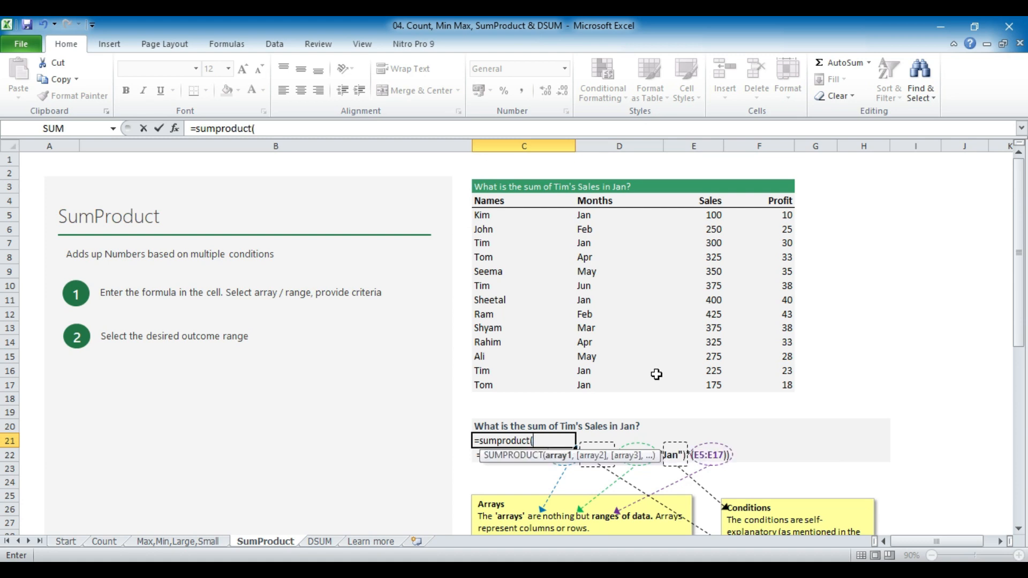
{"action": "type", "text": "("}
{"action": "left_click_drag", "start_coordinate": [505, 215], "coordinate": [519, 382]}
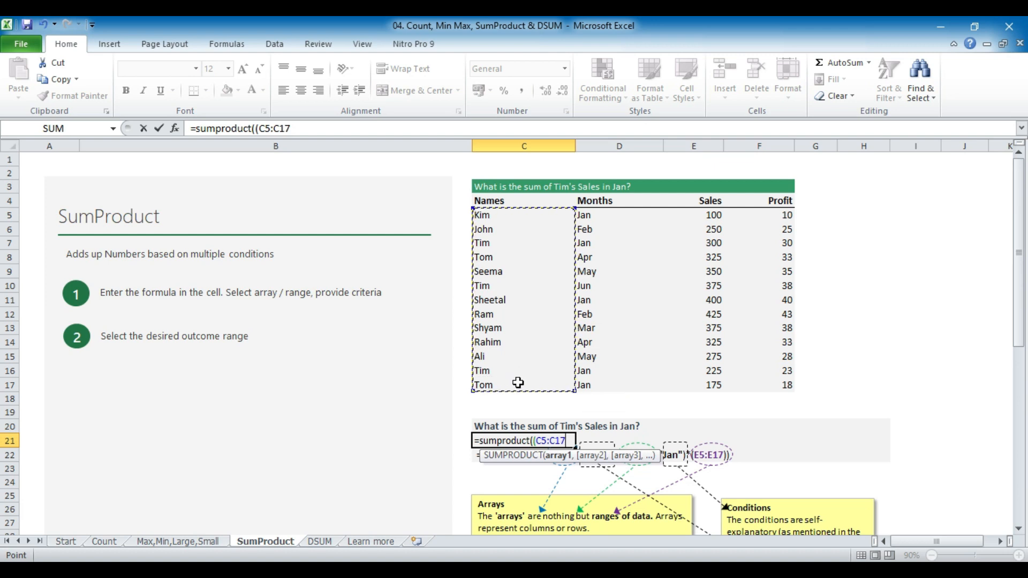
{"action": "type", "text": "="}
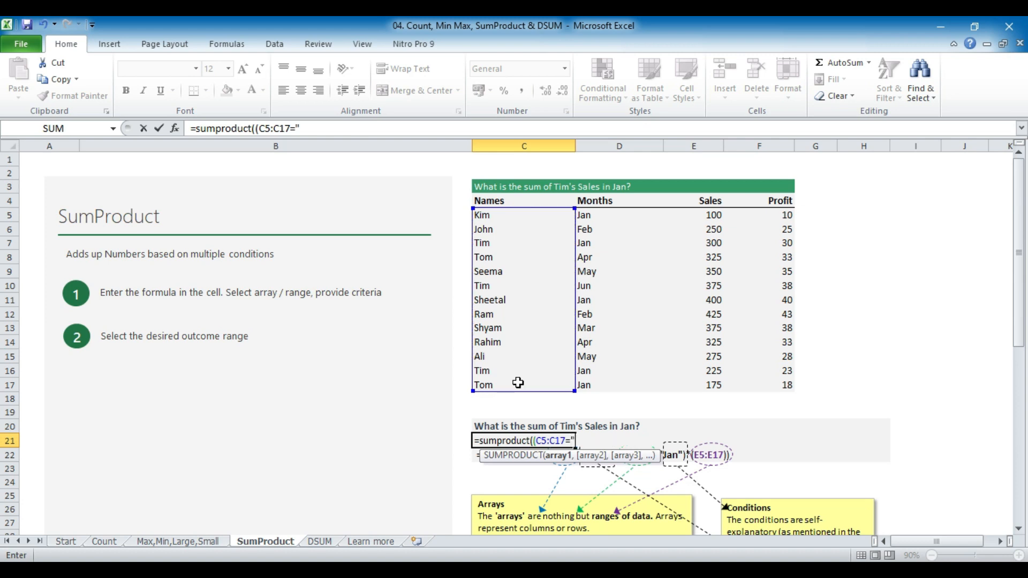
{"action": "type", "text": "\"Tim\""}
{"action": "key", "text": "F2"}
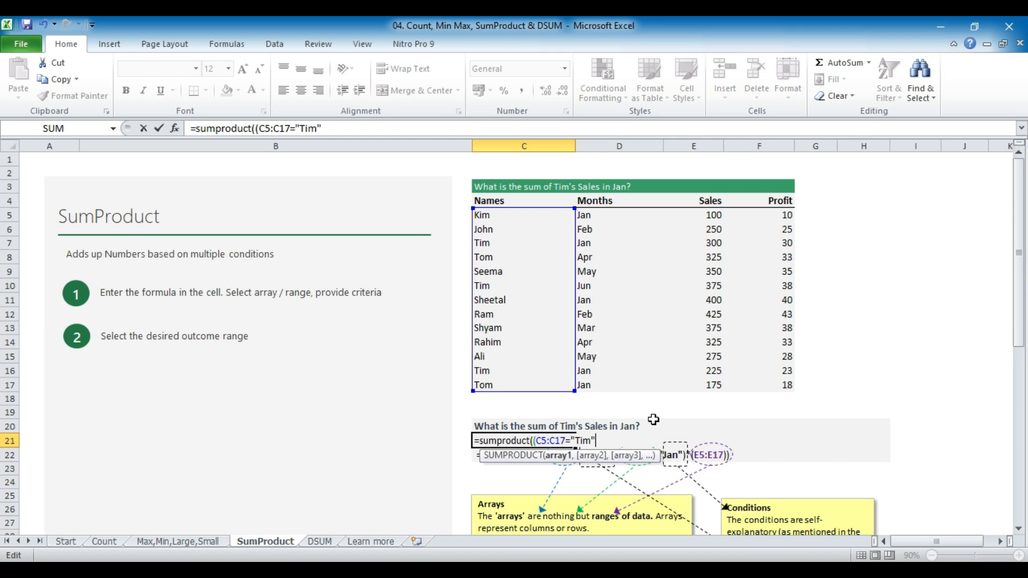
- Multiply the first SUMPRODUCT condition by a second one, (D5:D17="Jan"), for the month
{"action": "type", "text": ")*("}
{"action": "left_click_drag", "start_coordinate": [593, 214], "coordinate": [597, 384]}
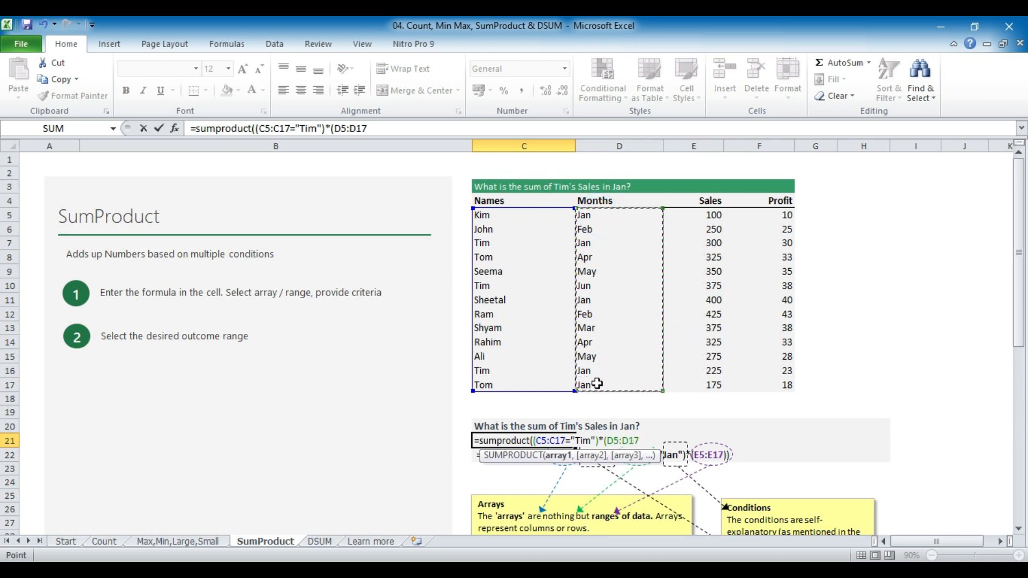
{"action": "type", "text": "=\"Jan\""}
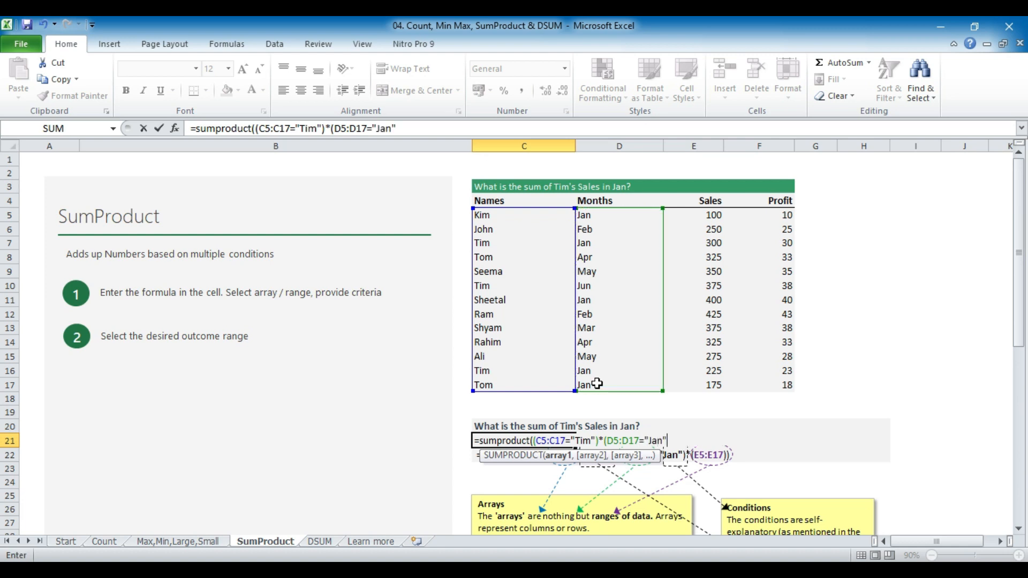
{"action": "type", "text": ")*"}
- Add the Sales range (E5:E17) as the last factor and complete the SUMPRODUCT formula in C21
{"action": "type", "text": "("}
{"action": "left_click", "coordinate": [721, 217]}
{"action": "left_click_drag", "start_coordinate": [721, 223], "coordinate": [714, 383]}
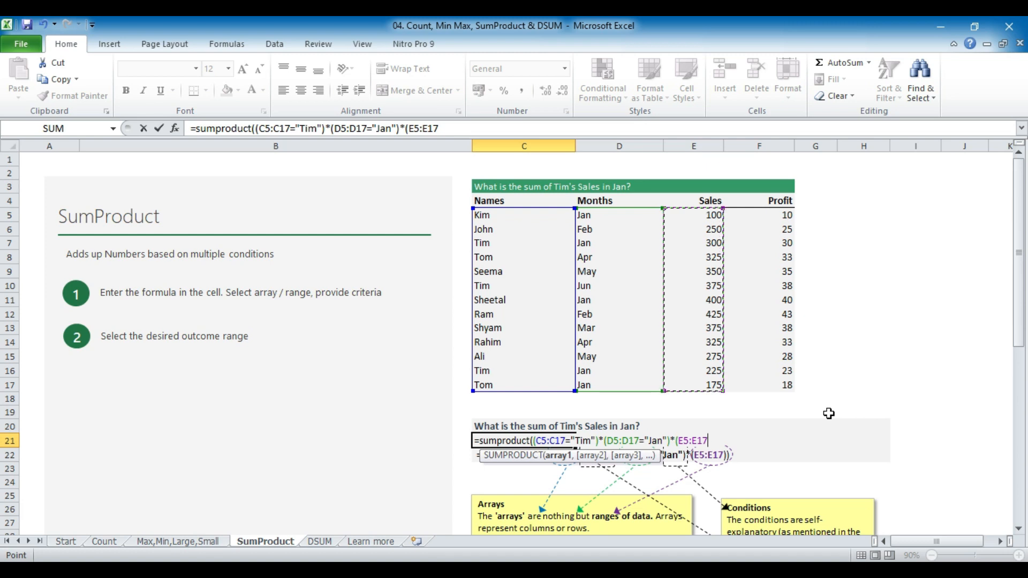
{"action": "type", "text": "))"}
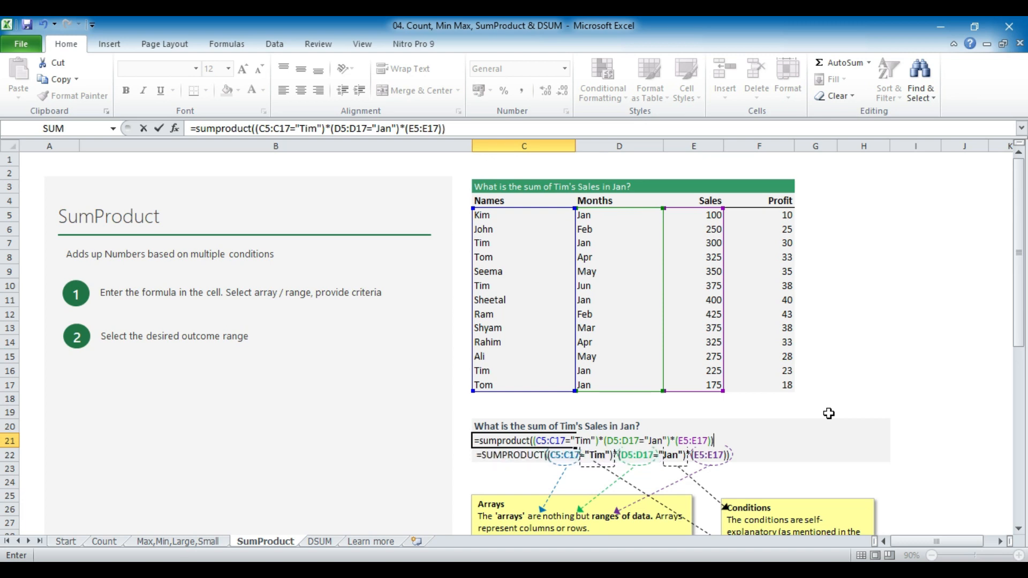
{"action": "key", "text": "Return"}
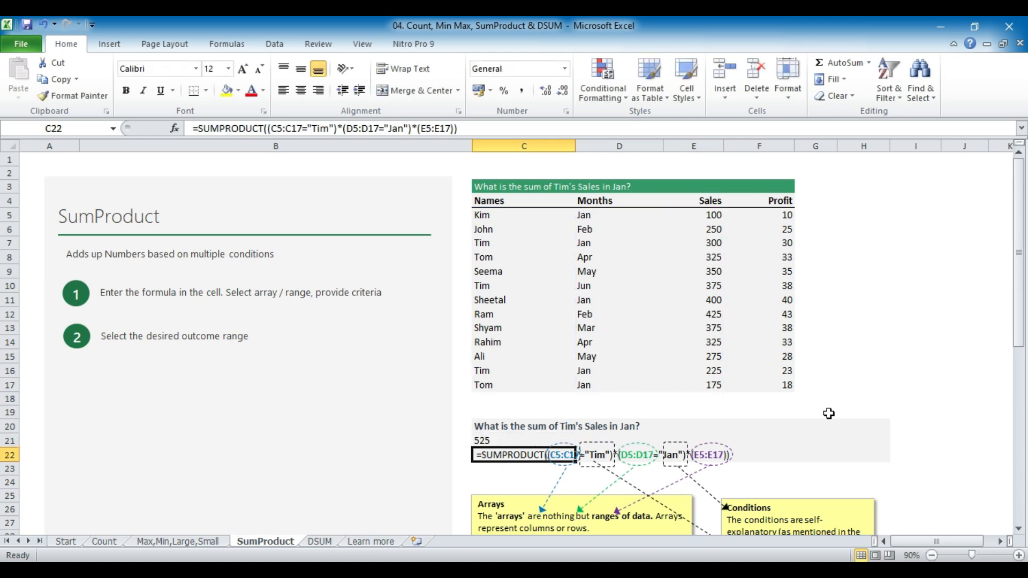
{"action": "key", "text": "Up"}
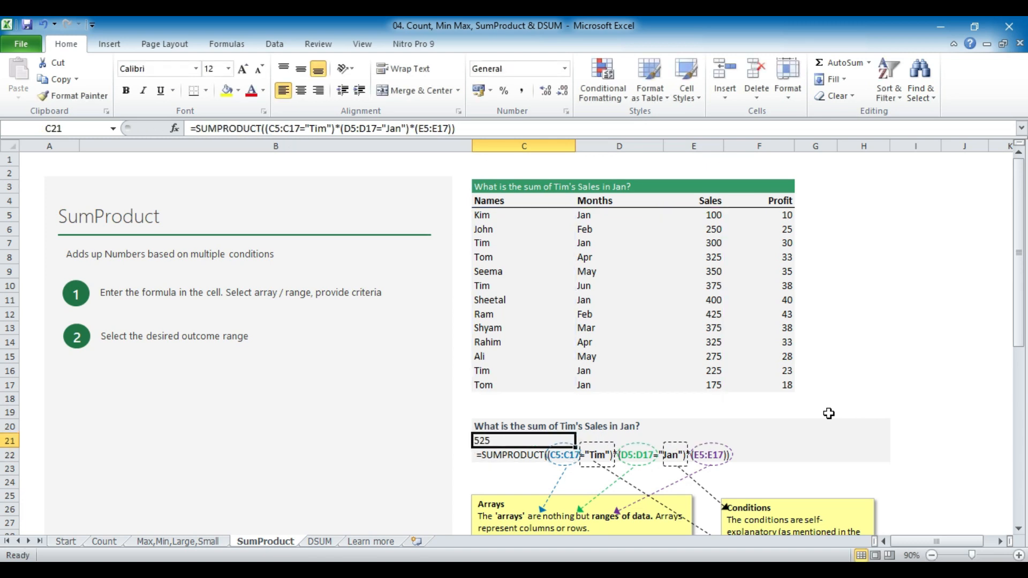
- Fill the three cells holding the queried person's name, C7, C10 and C16, with yellow
{"action": "left_click", "coordinate": [495, 369]}
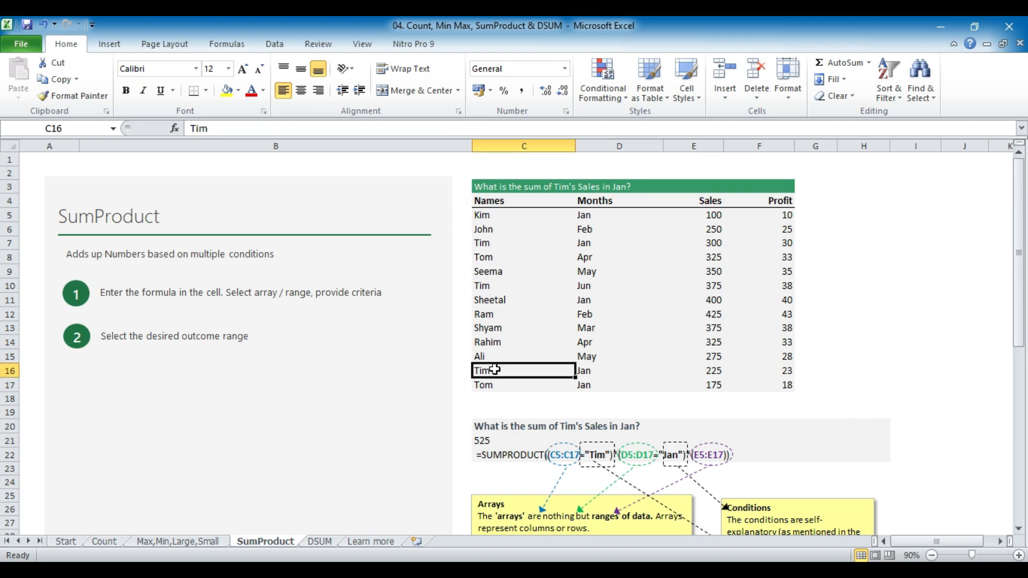
{"action": "left_click", "coordinate": [494, 285], "text": "ctrl"}
{"action": "left_click", "coordinate": [494, 243], "text": "ctrl"}
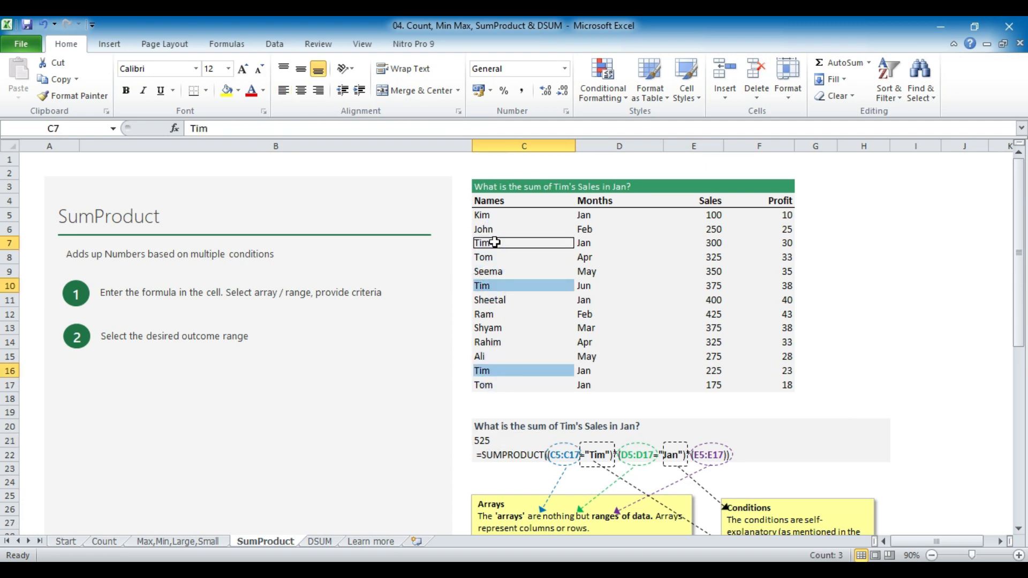
{"action": "left_click", "coordinate": [226, 90]}
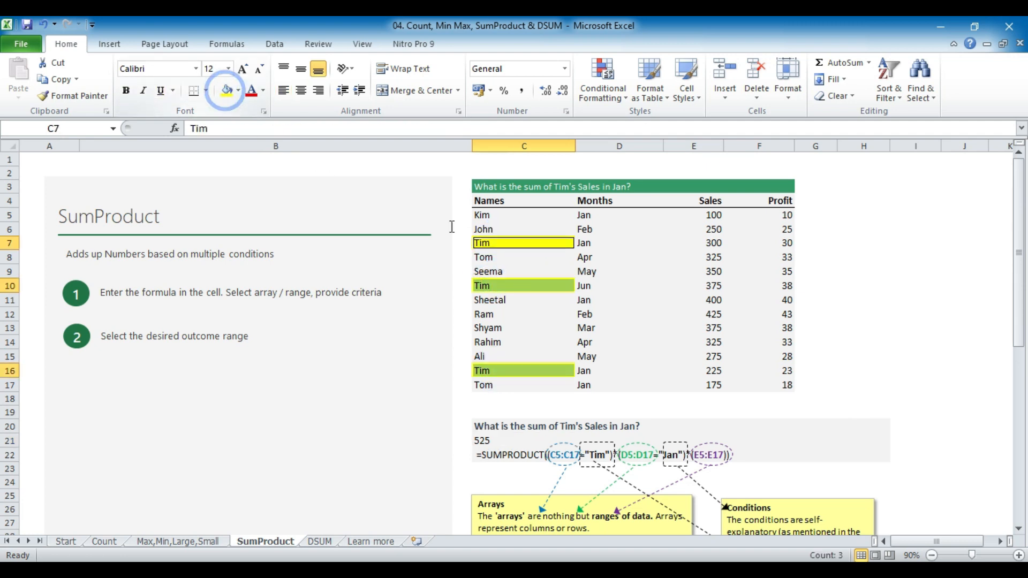
- Fill the two Jan cells beside the highlighted names, D7 and D16, with yellow
{"action": "left_click", "coordinate": [603, 239]}
{"action": "left_click", "coordinate": [604, 287], "text": "ctrl"}
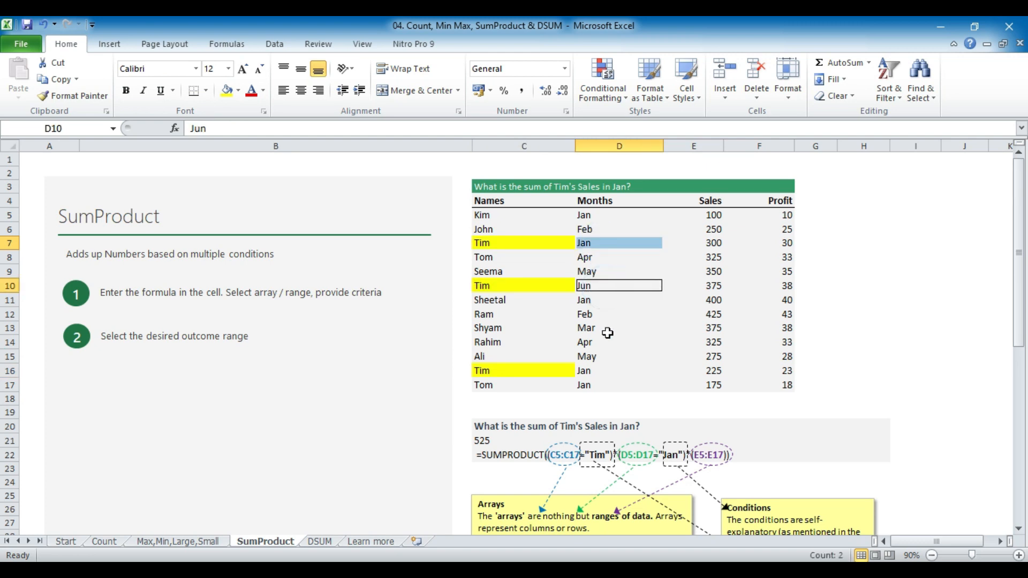
{"action": "left_click", "coordinate": [598, 371]}
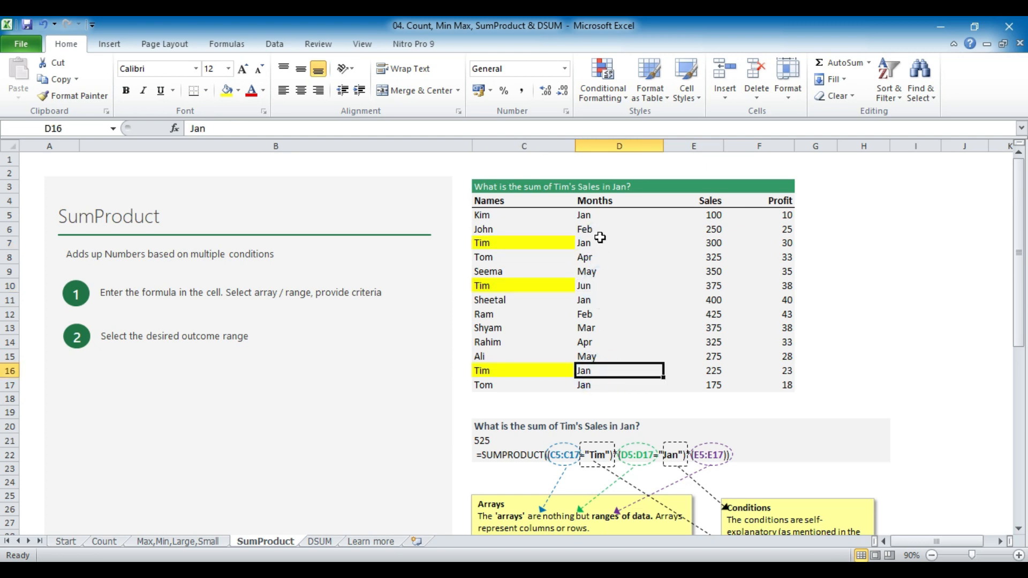
{"action": "left_click", "coordinate": [600, 242], "text": "ctrl"}
{"action": "left_click", "coordinate": [226, 90]}
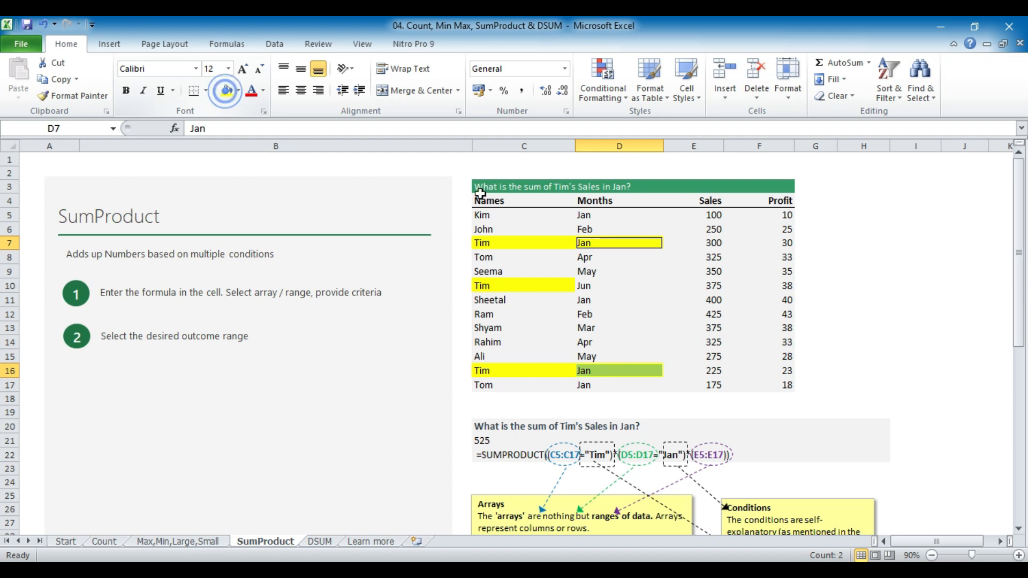
- Select the two matching Sales cells, E7 and E16, together to check their sum
{"action": "left_click", "coordinate": [731, 241]}
{"action": "left_click", "coordinate": [707, 243]}
{"action": "left_click", "coordinate": [716, 370], "text": "ctrl"}
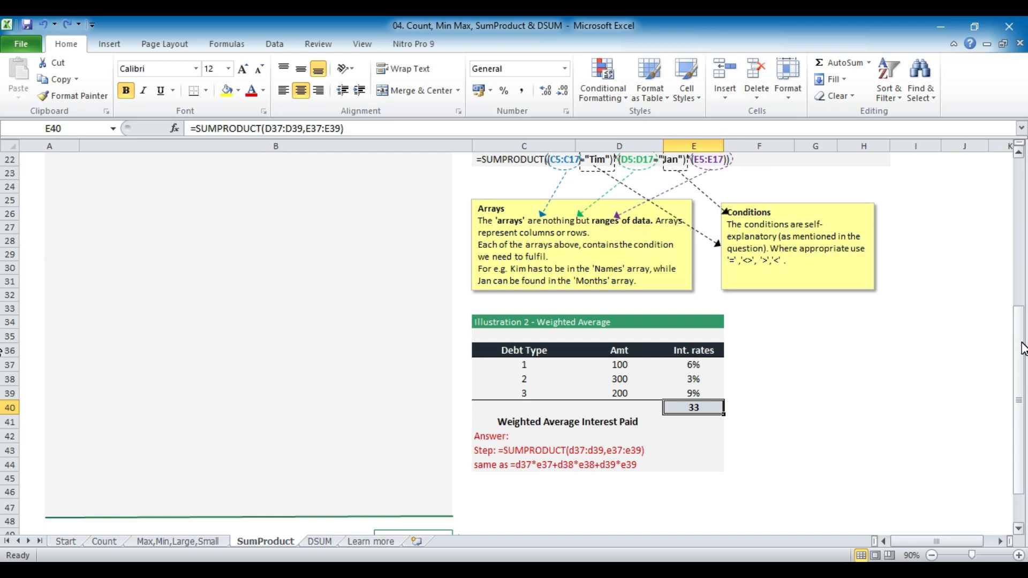
- Examine the weighted average formula in E40 and the amounts and interest rates it uses in D37:E39
{"action": "double_click", "coordinate": [696, 407]}
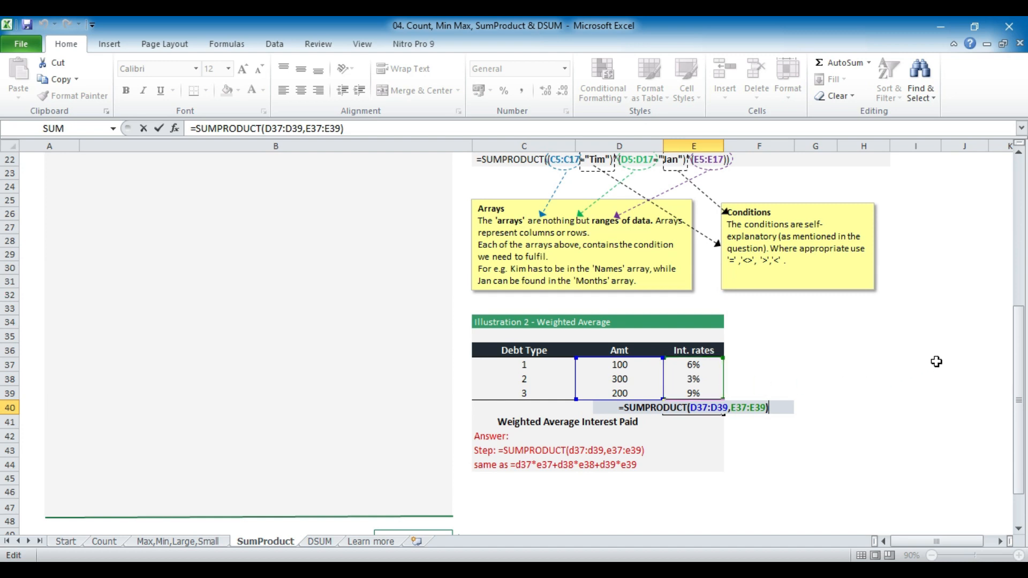
{"action": "key", "text": "Return"}
{"action": "key", "text": "Up"}
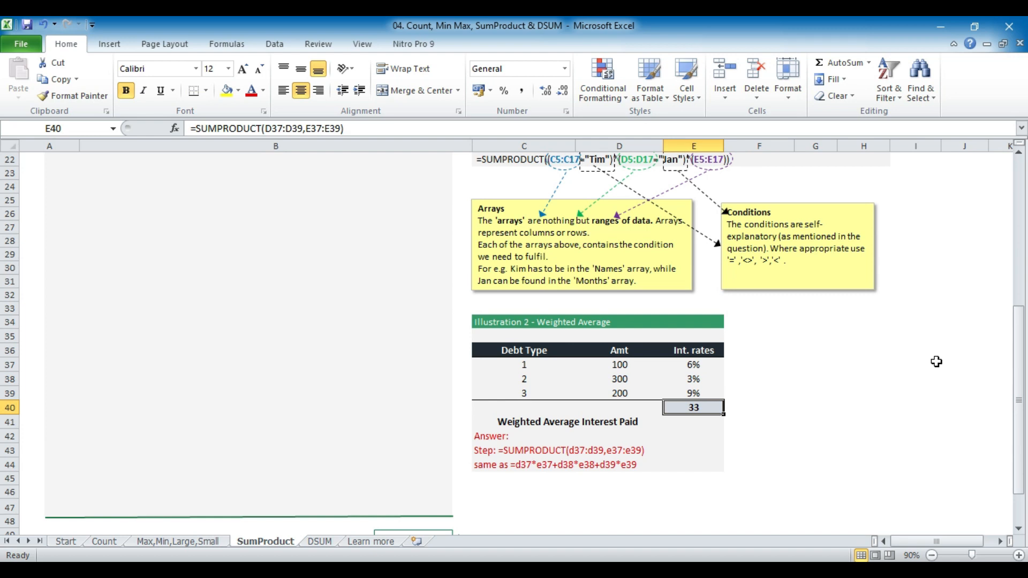
{"action": "key", "text": "Up"}
{"action": "key", "text": "Up"}
{"action": "key", "text": "Up"}
{"action": "key", "text": "Left"}
{"action": "key", "text": "Right"}
{"action": "key", "text": "Right"}
{"action": "key", "text": "Down"}
{"action": "key", "text": "Down"}
{"action": "key", "text": "Down"}
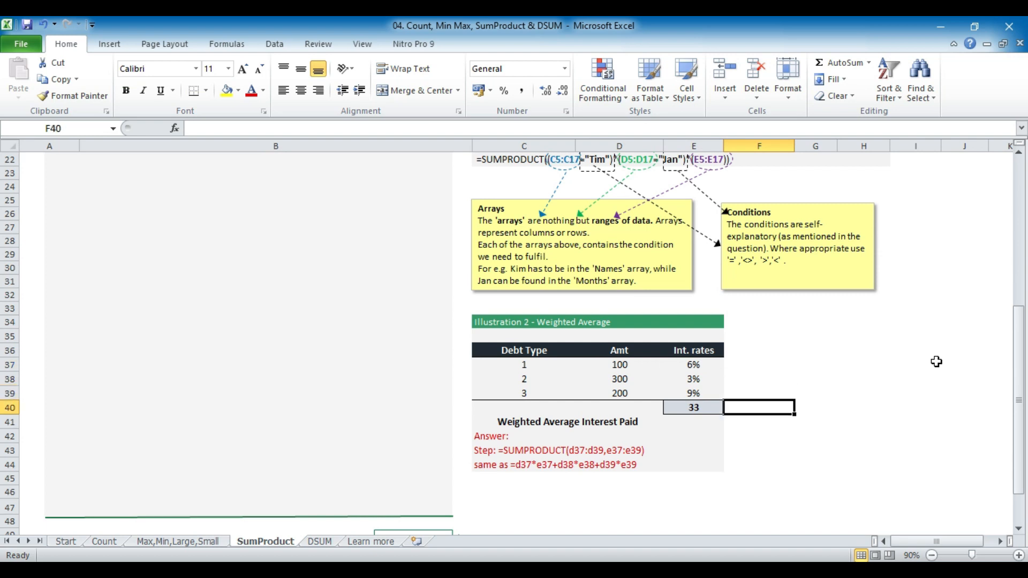
{"action": "key", "text": "Left"}
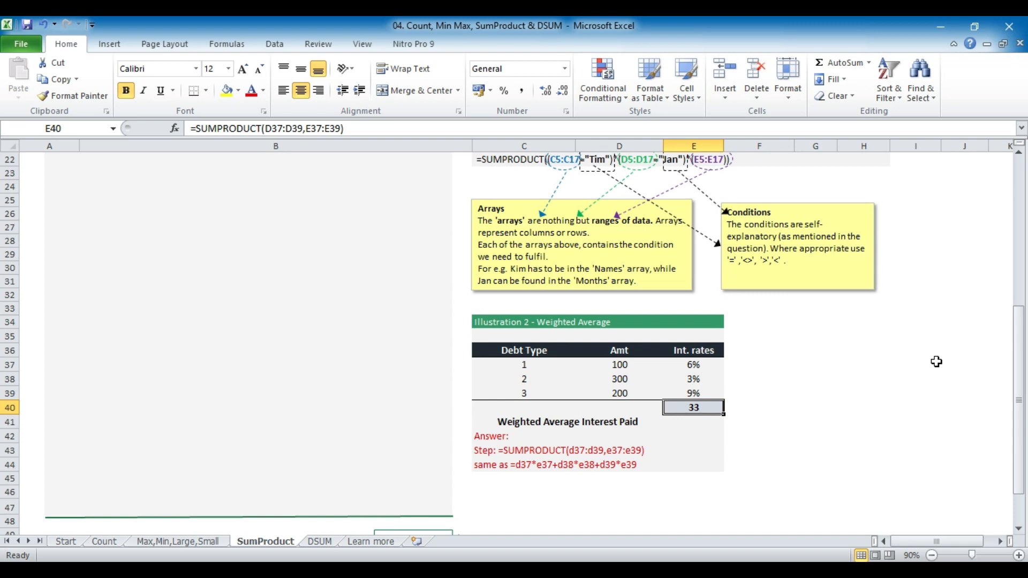
- Switch to the DSUM sheet and examine the data table, its headers and the criteria box in C25:F26
{"action": "key", "text": "ctrl+Page_Down"}
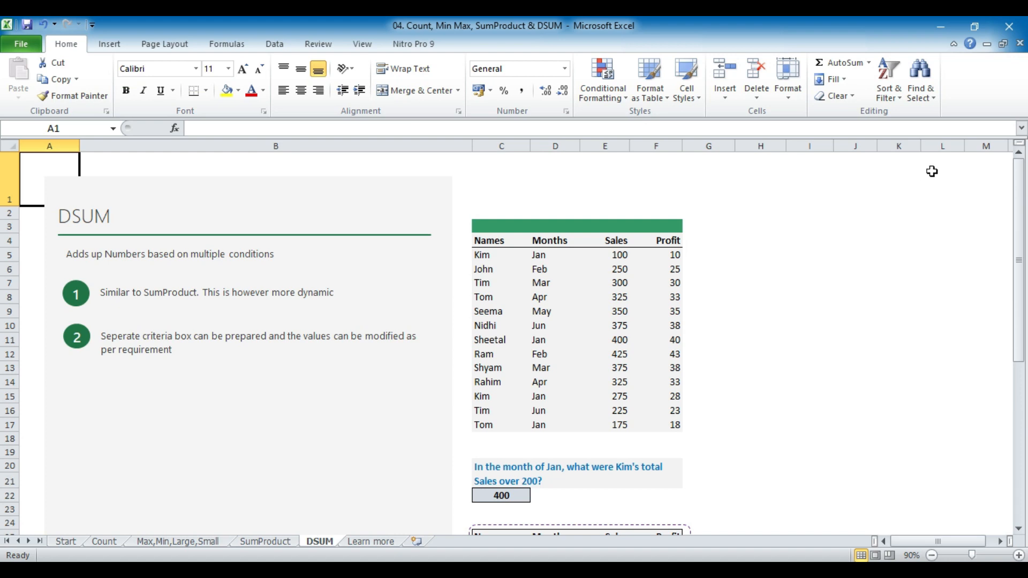
{"action": "scroll", "coordinate": [932, 174], "scroll_direction": "down", "scroll_amount": 2}
{"action": "left_click_drag", "start_coordinate": [490, 414], "coordinate": [659, 422]}
{"action": "scroll", "coordinate": [732, 388], "scroll_direction": "up", "scroll_amount": 2}
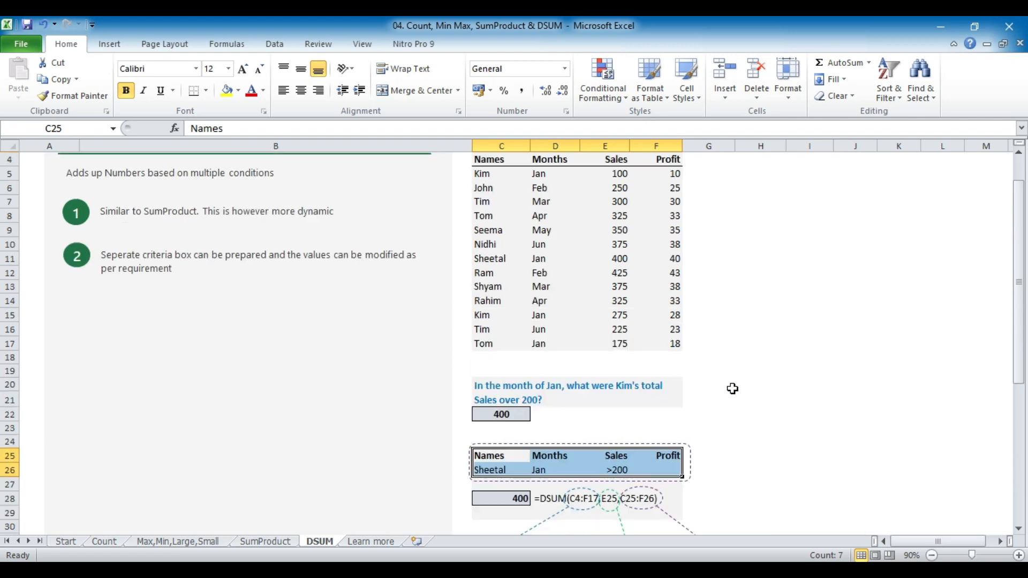
{"action": "left_click_drag", "start_coordinate": [493, 238], "coordinate": [680, 427]}
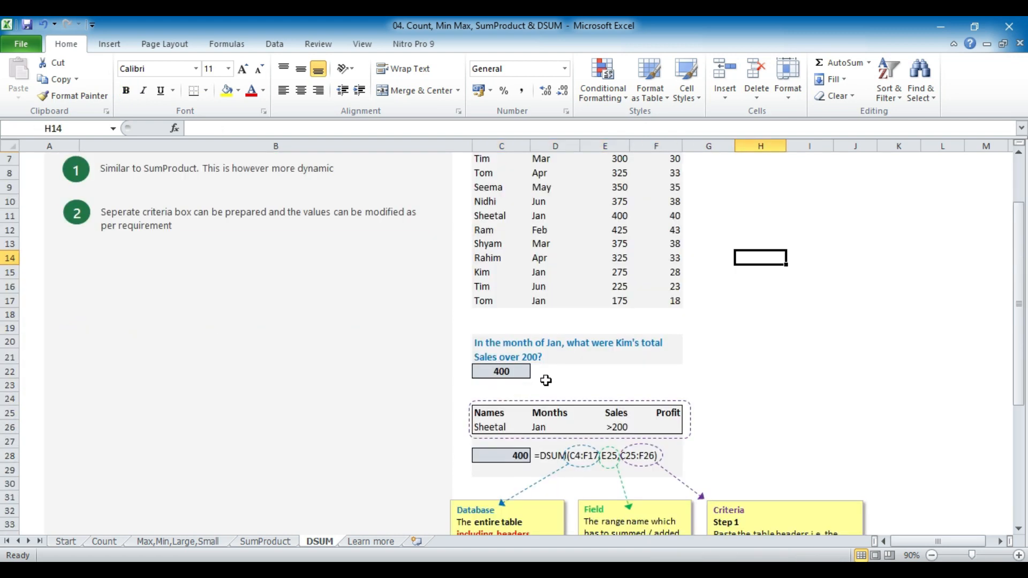
{"action": "scroll", "coordinate": [546, 380], "scroll_direction": "up", "scroll_amount": 2}
{"action": "left_click_drag", "start_coordinate": [482, 237], "coordinate": [663, 242]}
{"action": "scroll", "coordinate": [731, 267], "scroll_direction": "down", "scroll_amount": 1}
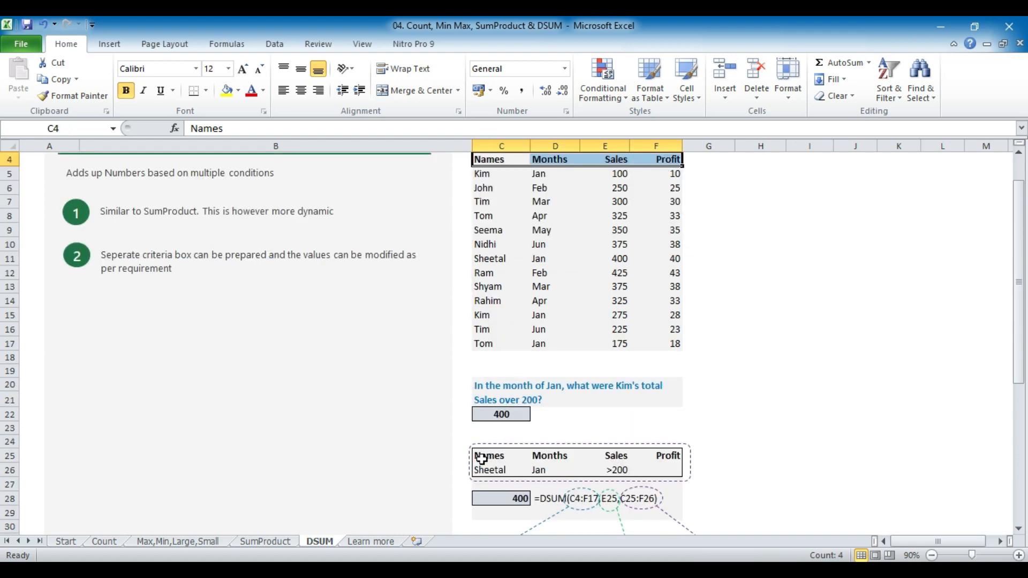
{"action": "left_click", "coordinate": [667, 459]}
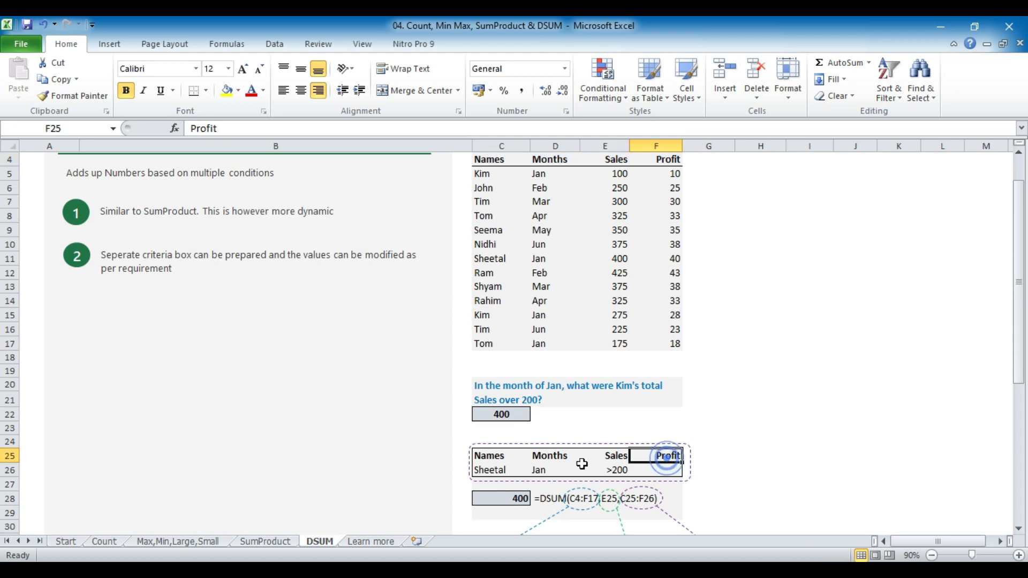
{"action": "left_click_drag", "start_coordinate": [487, 456], "coordinate": [659, 470]}
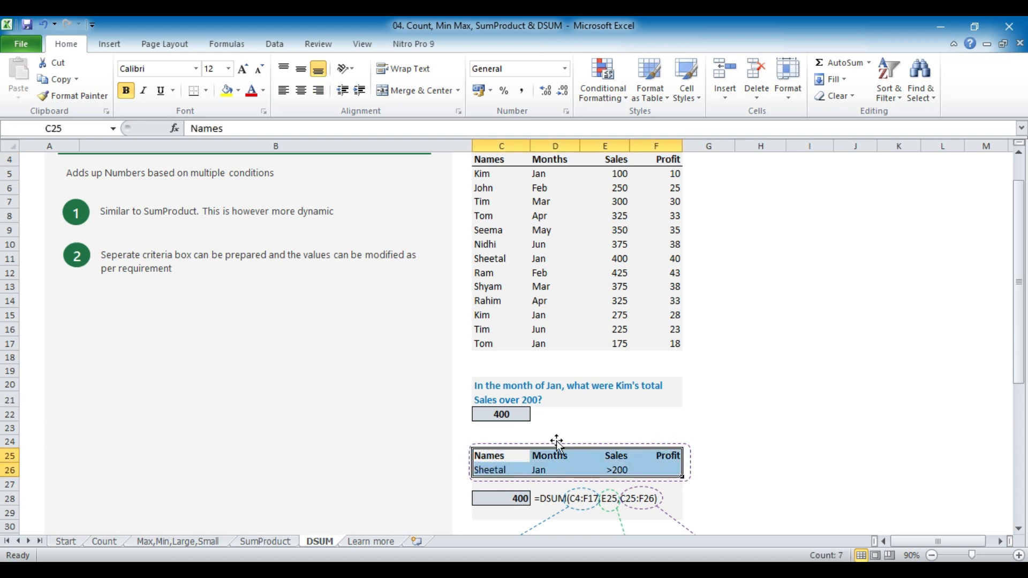
{"action": "left_click", "coordinate": [493, 469]}
{"action": "left_click", "coordinate": [556, 470]}
{"action": "left_click", "coordinate": [613, 468]}
- Set the name criterion in C26 to the person named in the question and review the month and sales criteria
{"action": "left_click", "coordinate": [509, 468]}
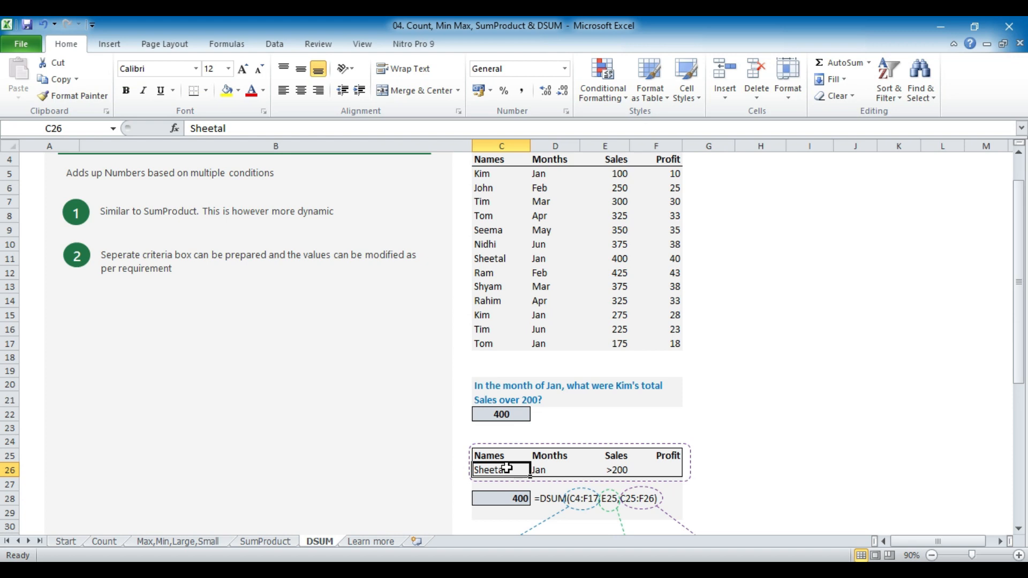
{"action": "type", "text": "Kim"}
{"action": "key", "text": "Tab"}
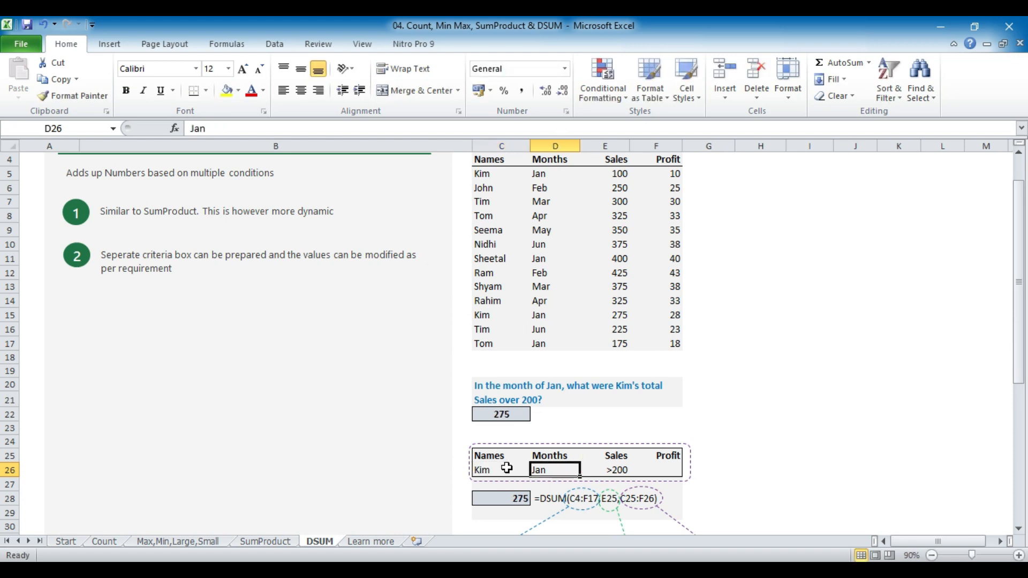
{"action": "key", "text": "Up"}
{"action": "left_click", "coordinate": [507, 468]}
{"action": "key", "text": "Right"}
{"action": "key", "text": "Right"}
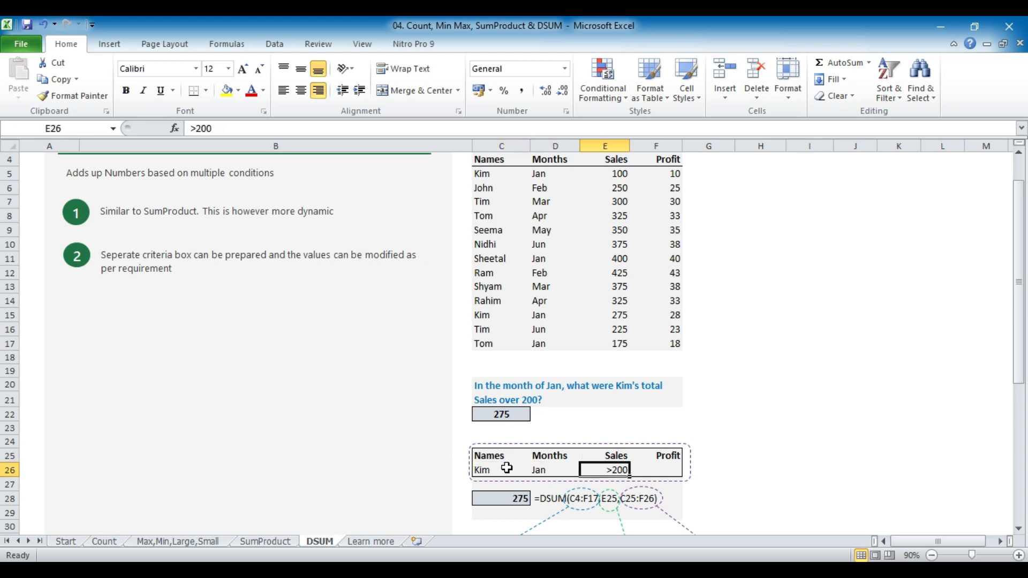
- Clear the answer cell C22 and begin a DSUM formula there with C4:F17 as the database
{"action": "left_click", "coordinate": [522, 415]}
{"action": "key", "text": "Delete"}
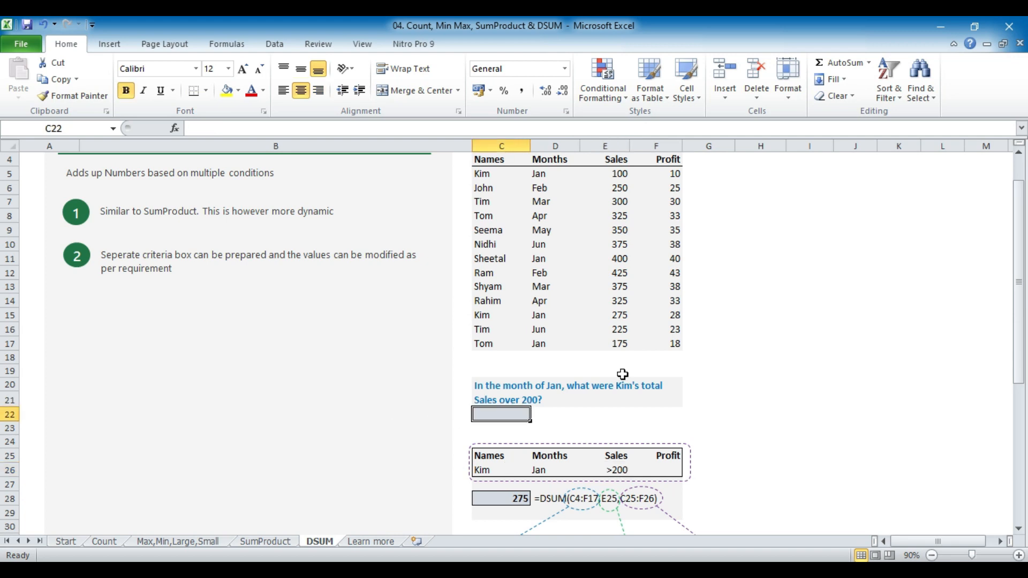
{"action": "type", "text": "=dsum"}
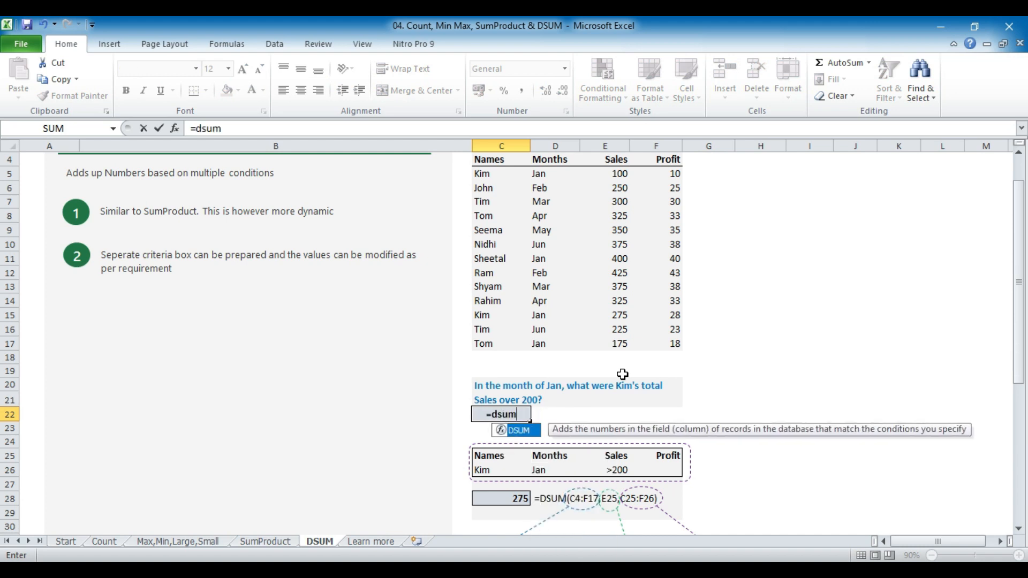
{"action": "type", "text": "("}
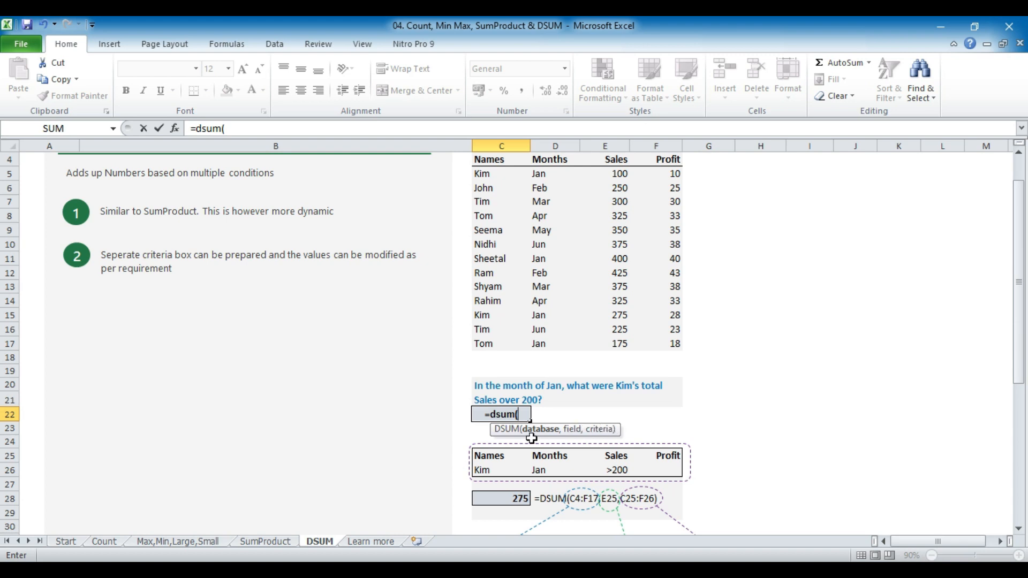
{"action": "left_click_drag", "start_coordinate": [501, 160], "coordinate": [669, 339]}
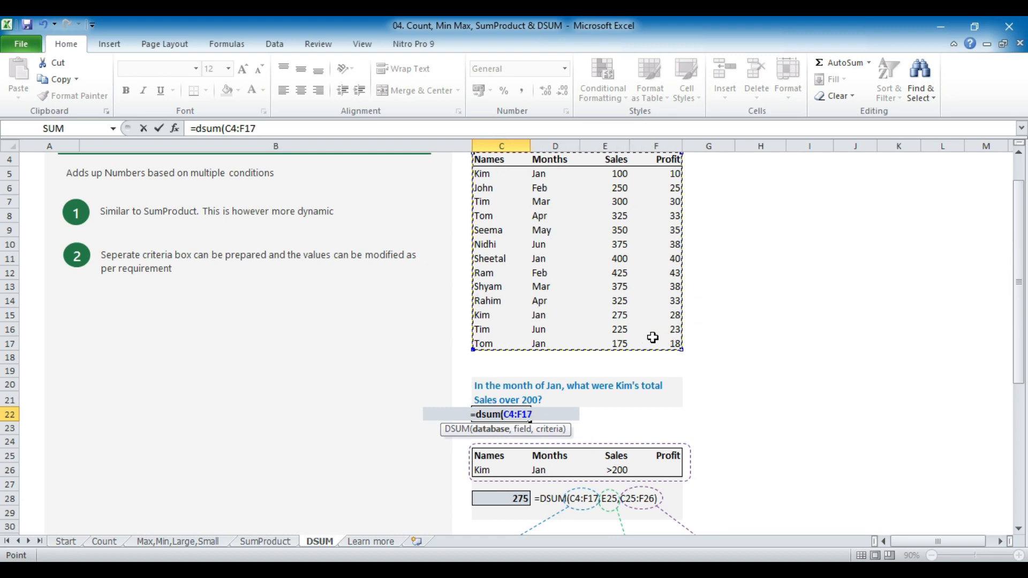
{"action": "type", "text": ","}
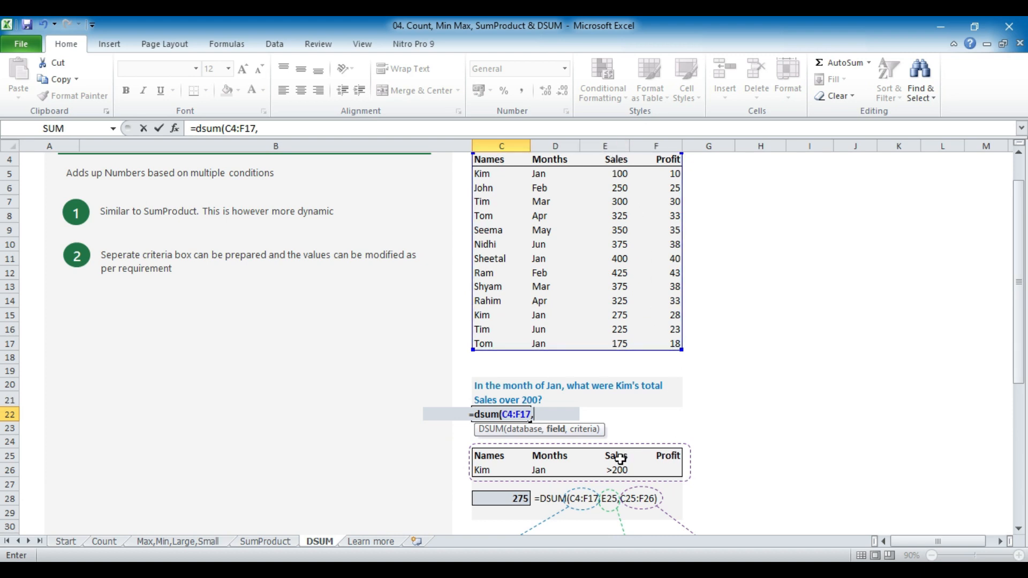
- Complete the DSUM formula in C22 with the Sales header E4 as field and C25:F26 as criteria
{"action": "left_click", "coordinate": [618, 159]}
{"action": "type", "text": ","}
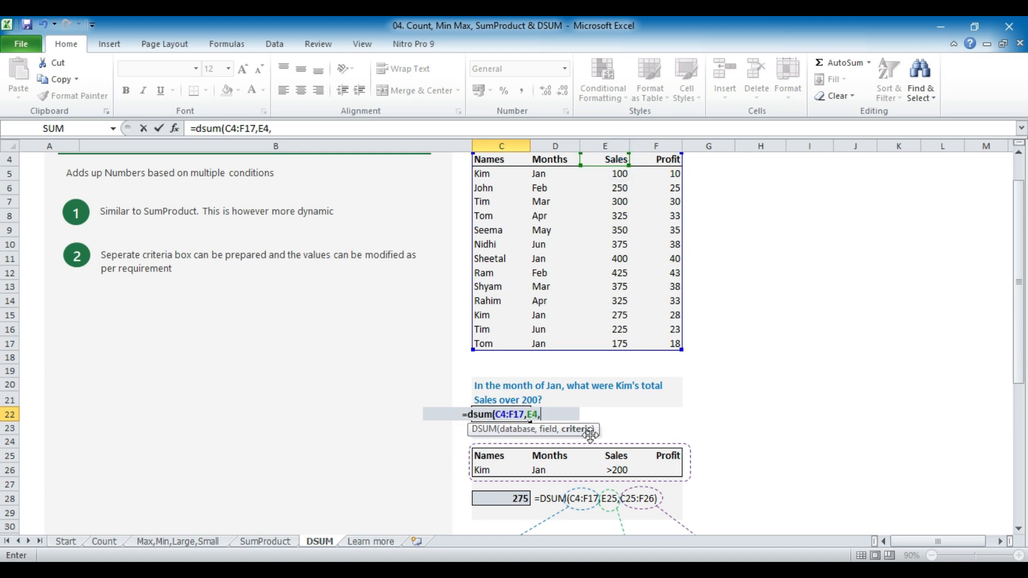
{"action": "left_click", "coordinate": [484, 457]}
{"action": "left_click_drag", "start_coordinate": [494, 459], "coordinate": [650, 473]}
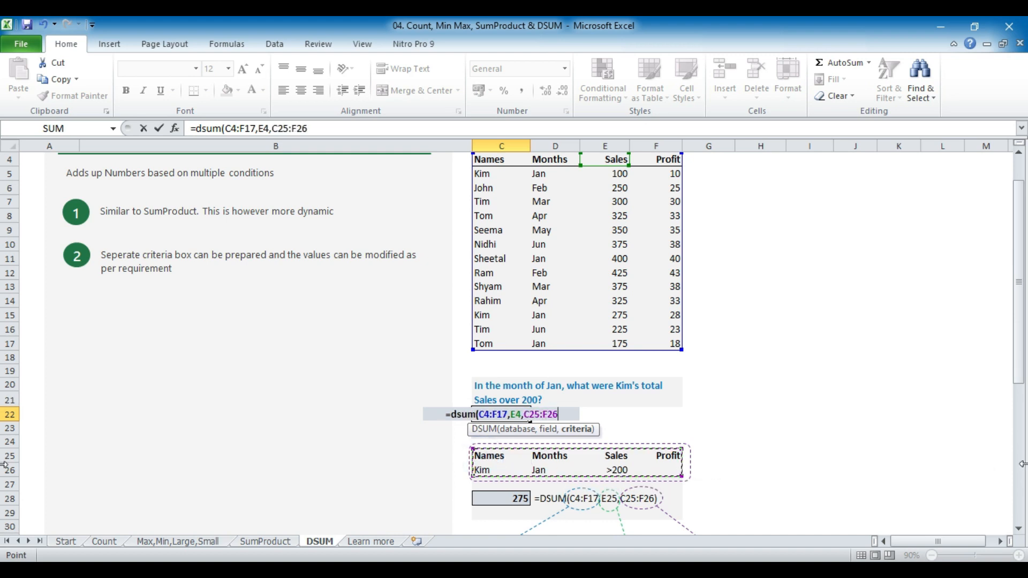
{"action": "type", "text": ")"}
{"action": "key", "text": "Return"}
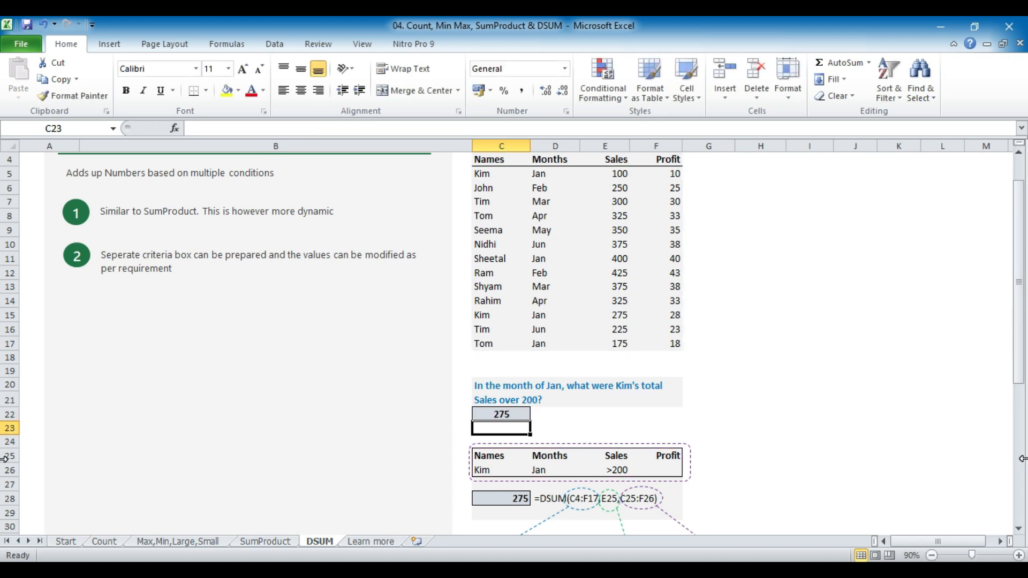
{"action": "key", "text": "Up"}
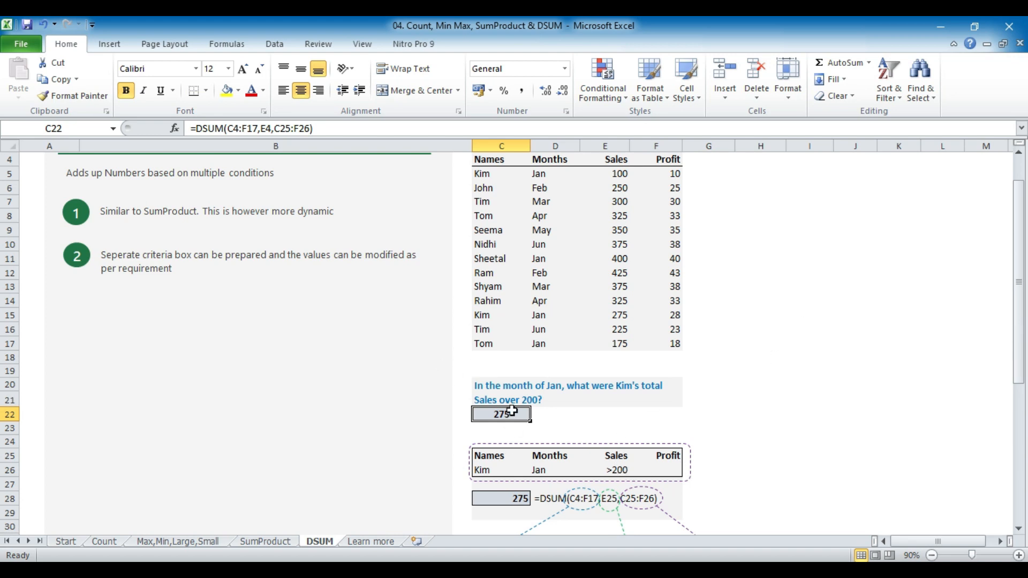
- Change the name criterion in C26 to the person listed in C11 and check the DSUM result in C22
{"action": "left_click", "coordinate": [490, 471]}
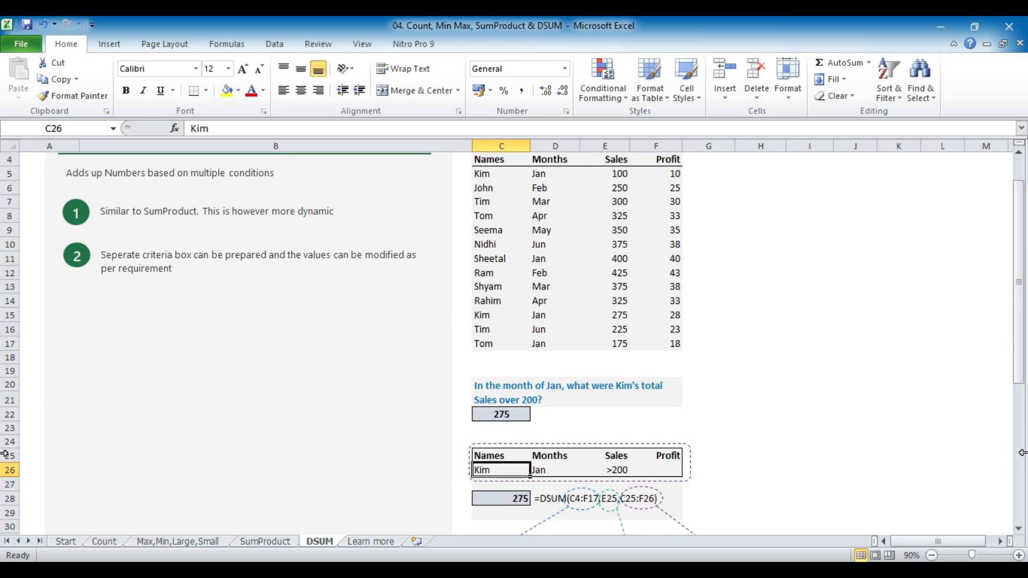
{"action": "type", "text": "sheetal"}
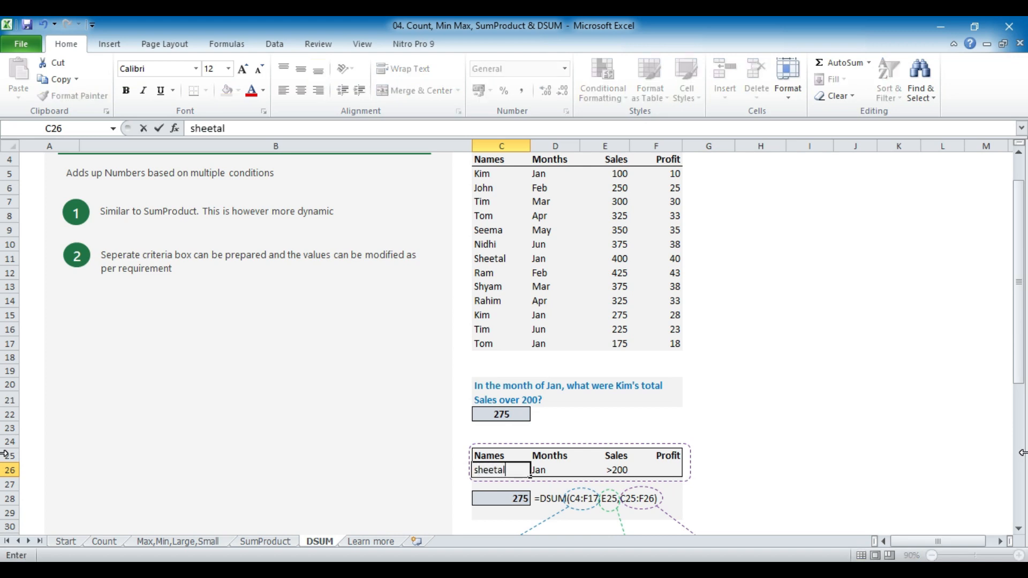
{"action": "key", "text": "Return"}
{"action": "key", "text": "Up"}
{"action": "key", "text": "Down"}
{"action": "key", "text": "Up"}
{"action": "key", "text": "Up"}
{"action": "key", "text": "Up"}
{"action": "key", "text": "Up"}
{"action": "key", "text": "Up"}
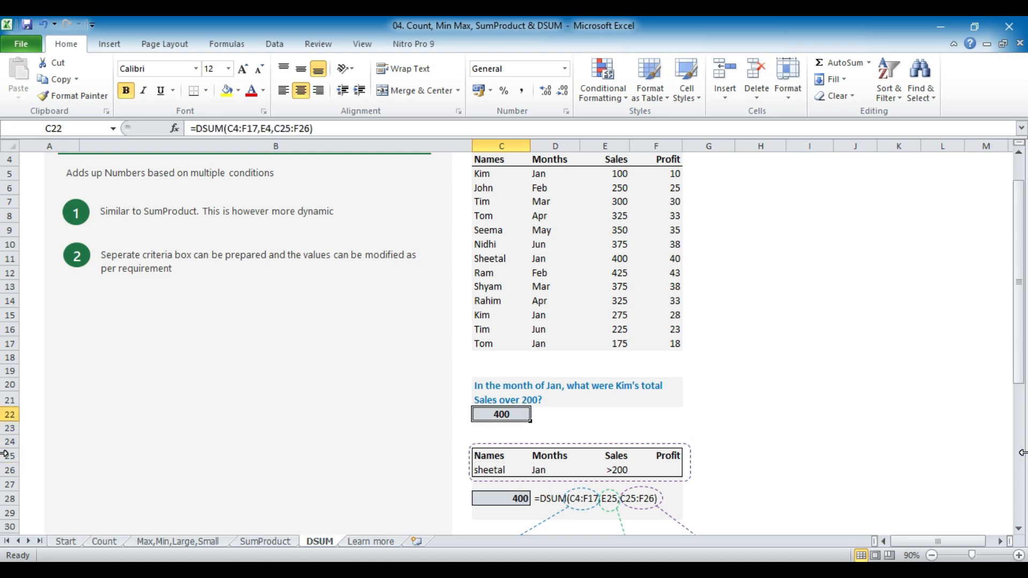